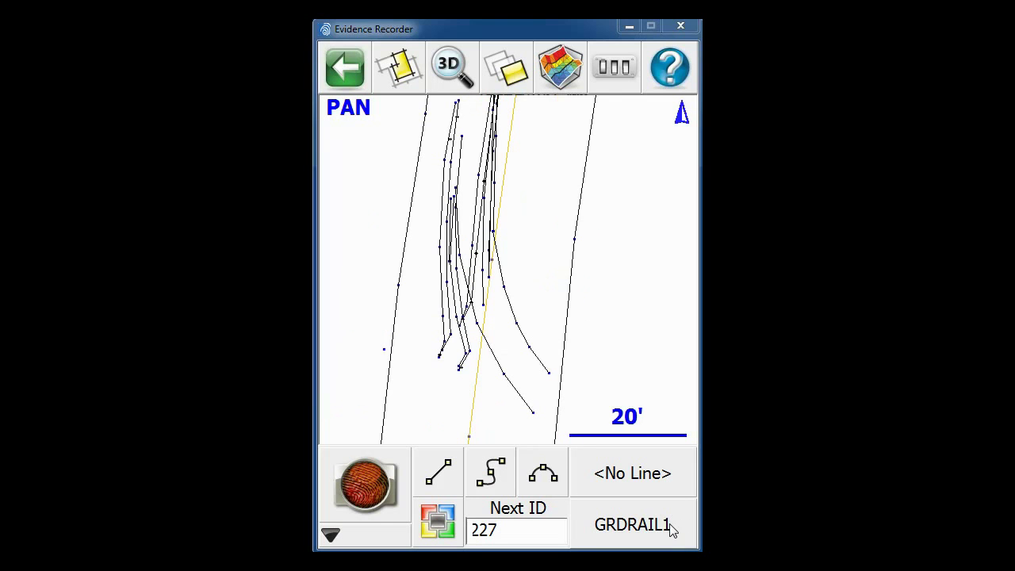
# Set the next point's description to EP1 from the Automap library and try the curve and arc line modes.
pyautogui.click(671, 525)
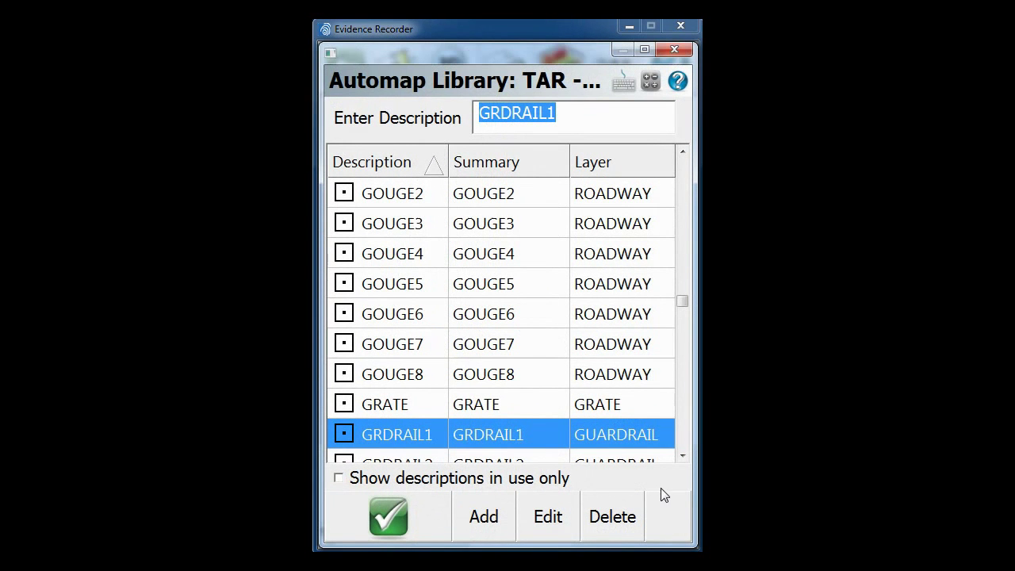
pyautogui.moveTo(682, 299); pyautogui.dragTo(683, 262)
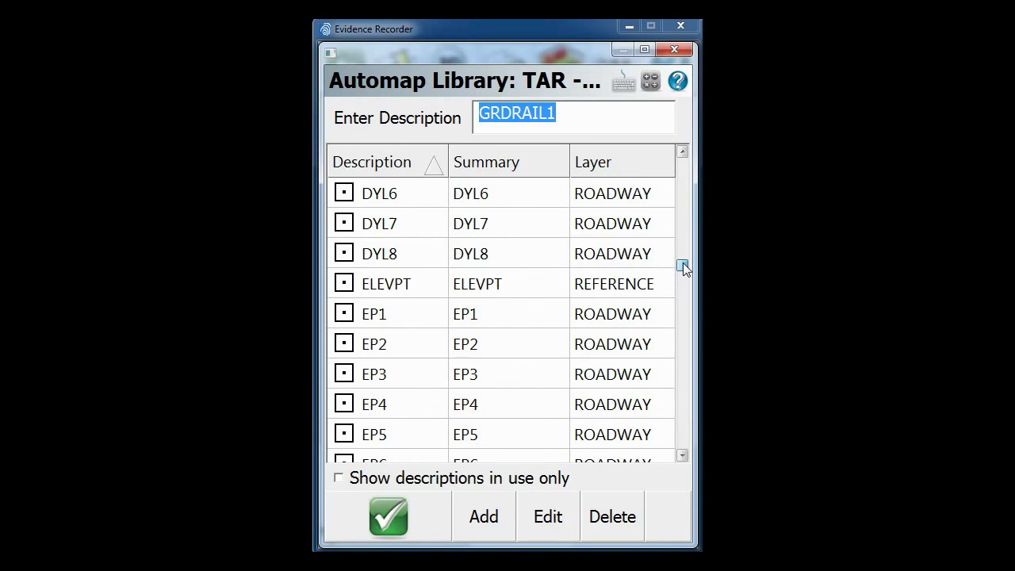
pyautogui.click(420, 324)
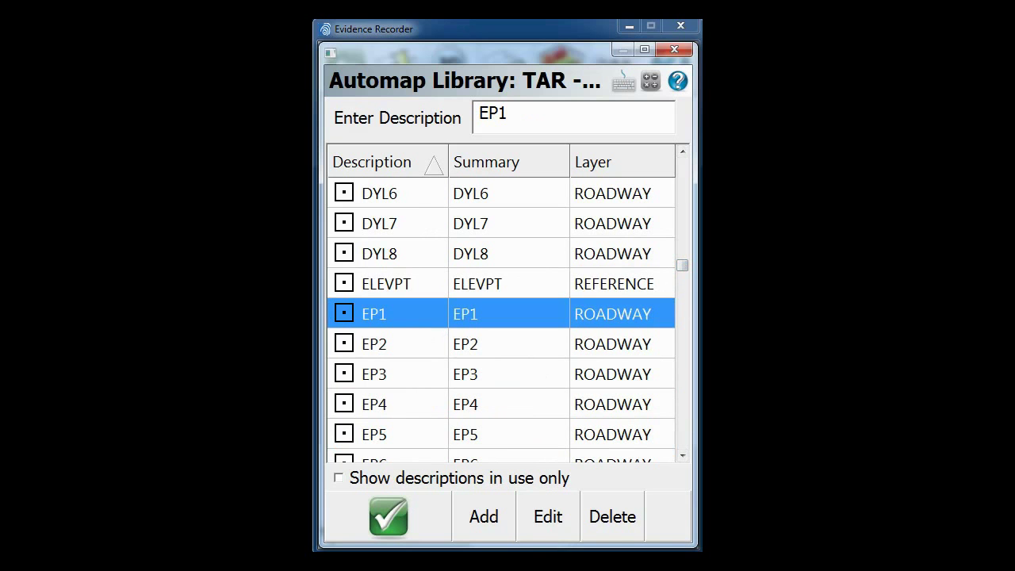
pyautogui.click(430, 519)
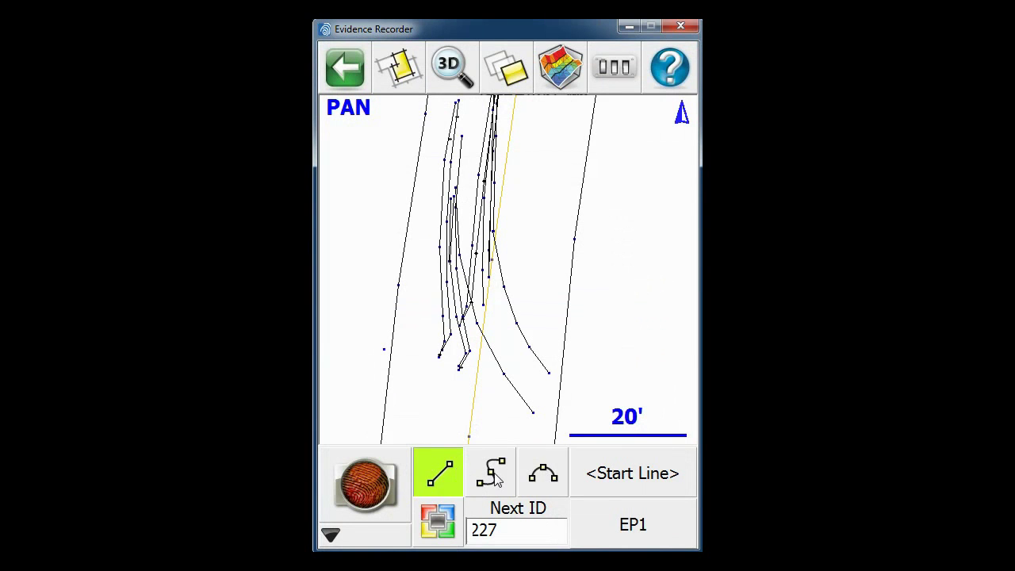
pyautogui.click(495, 473)
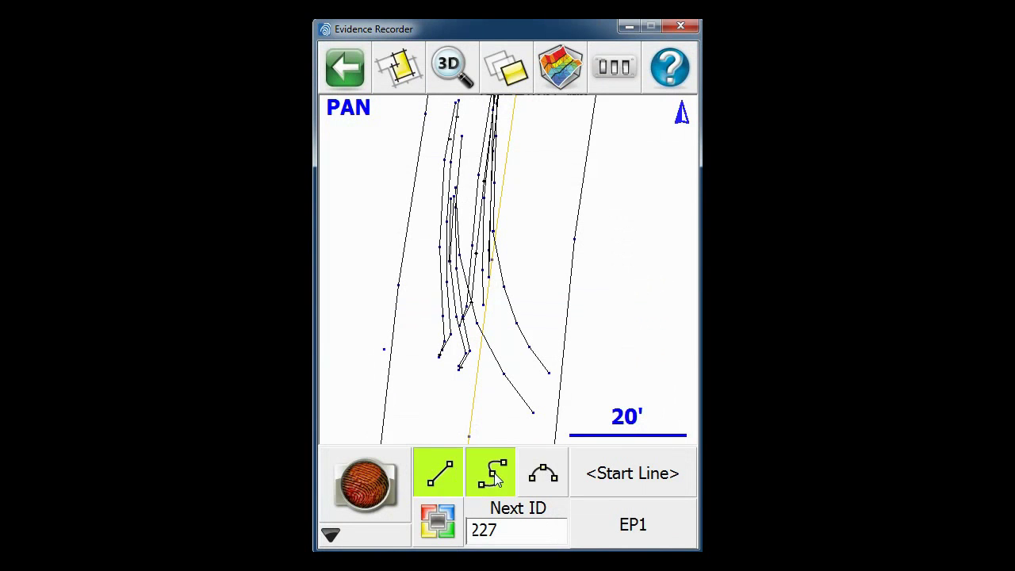
pyautogui.click(547, 476)
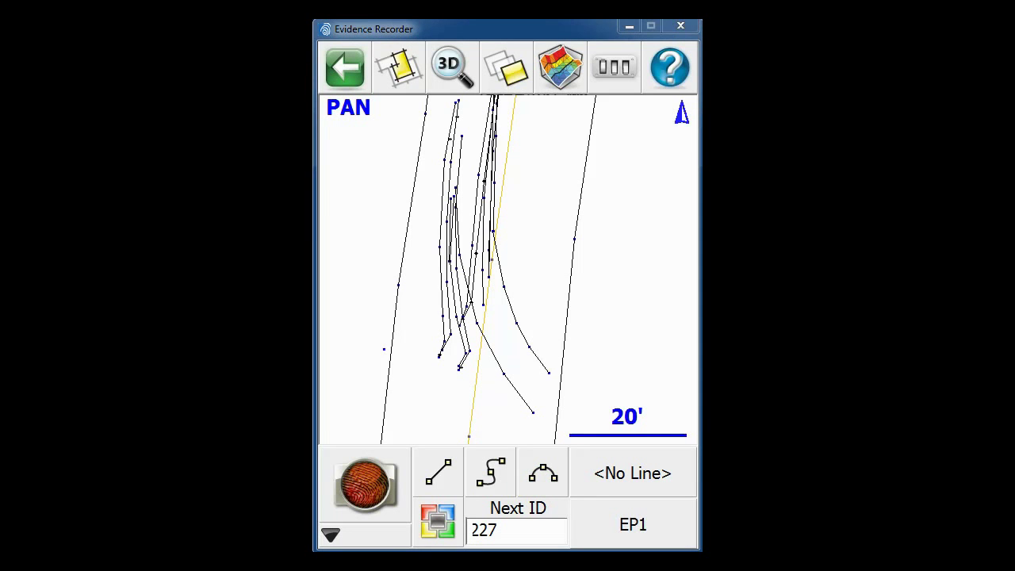
# Create the user-defined description TEST LINE for the next point, although it is not in the Automap library.
pyautogui.click(657, 535)
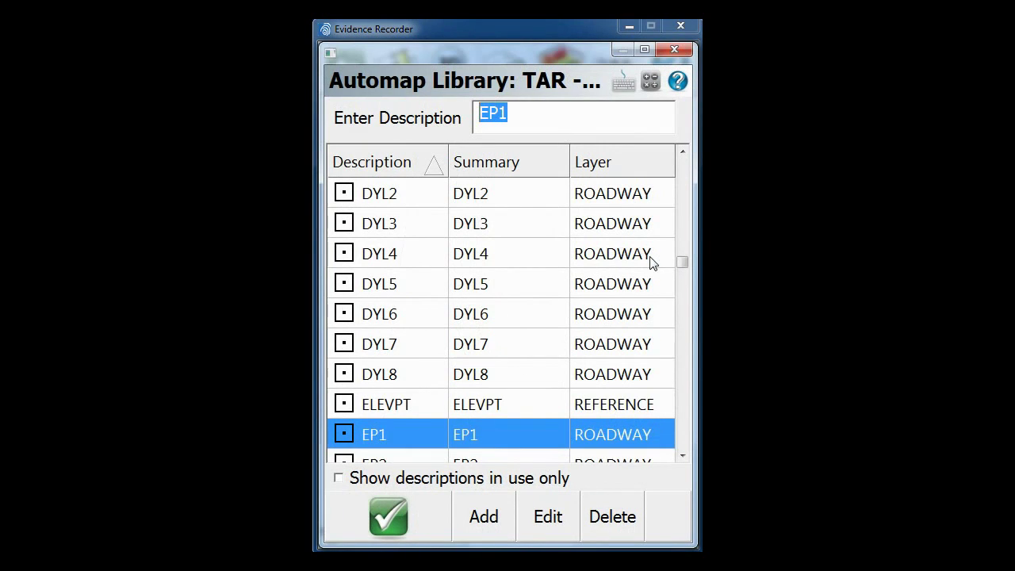
pyautogui.write('TEST ')
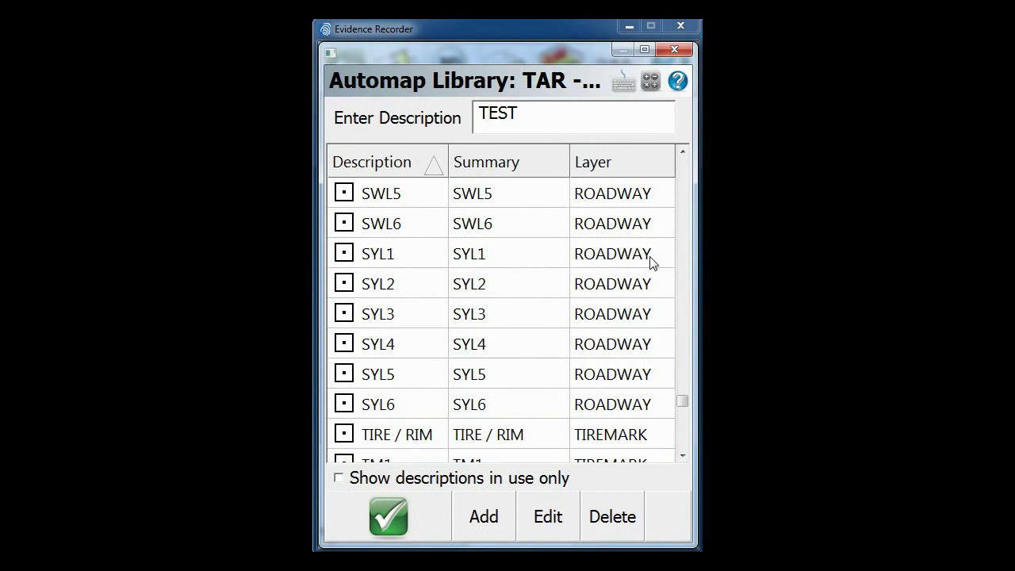
pyautogui.write('LINE')
pyautogui.click(387, 518)
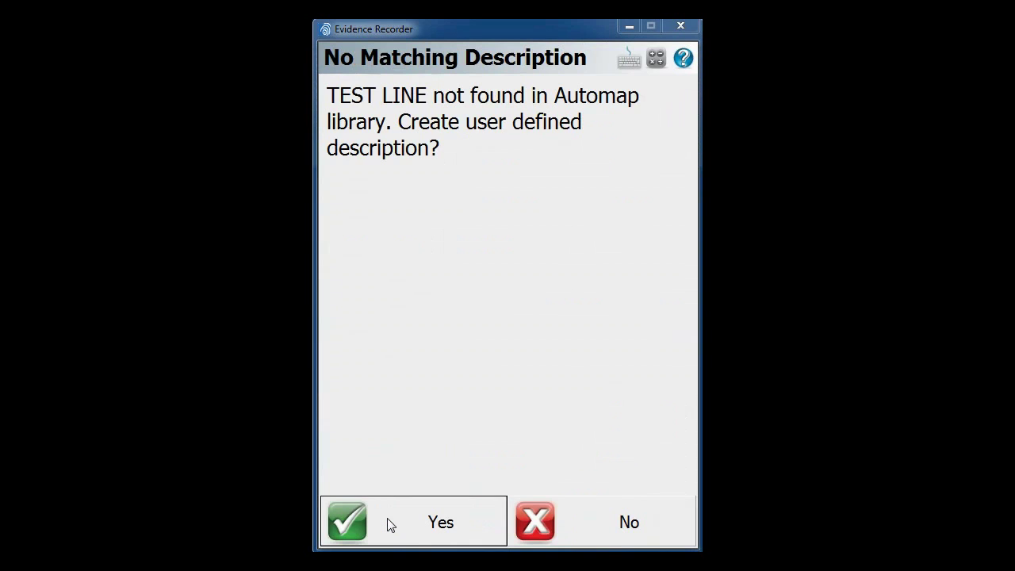
pyautogui.click(440, 522)
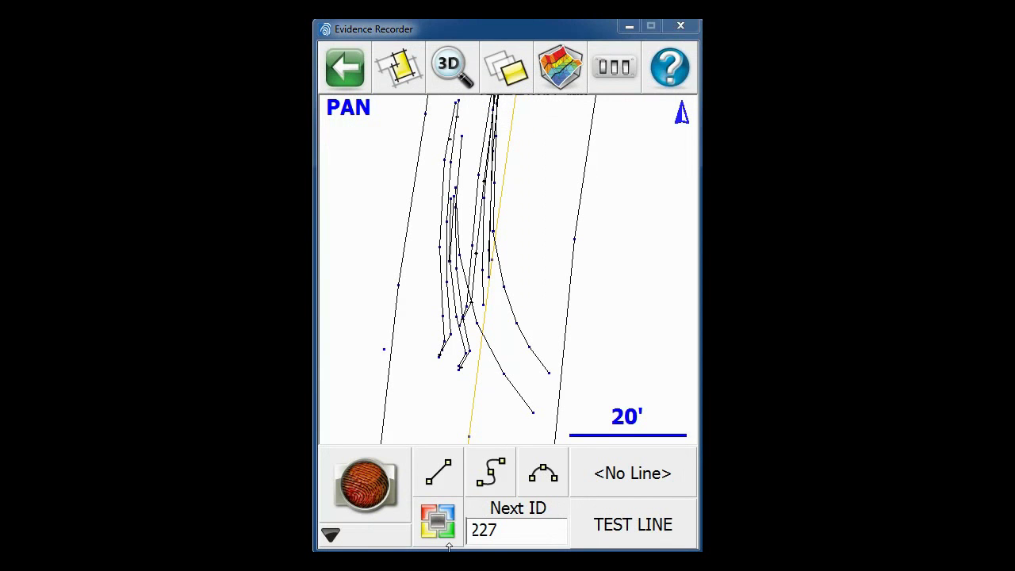
# Review the whole list of mapping methods without choosing a measure mode, and return to the map view.
pyautogui.click(367, 492)
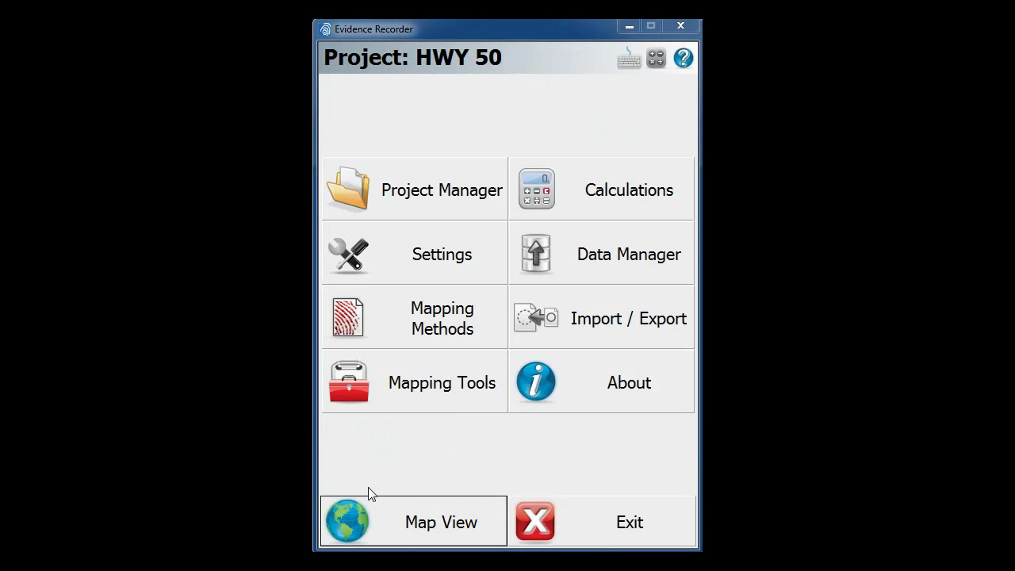
pyautogui.click(398, 320)
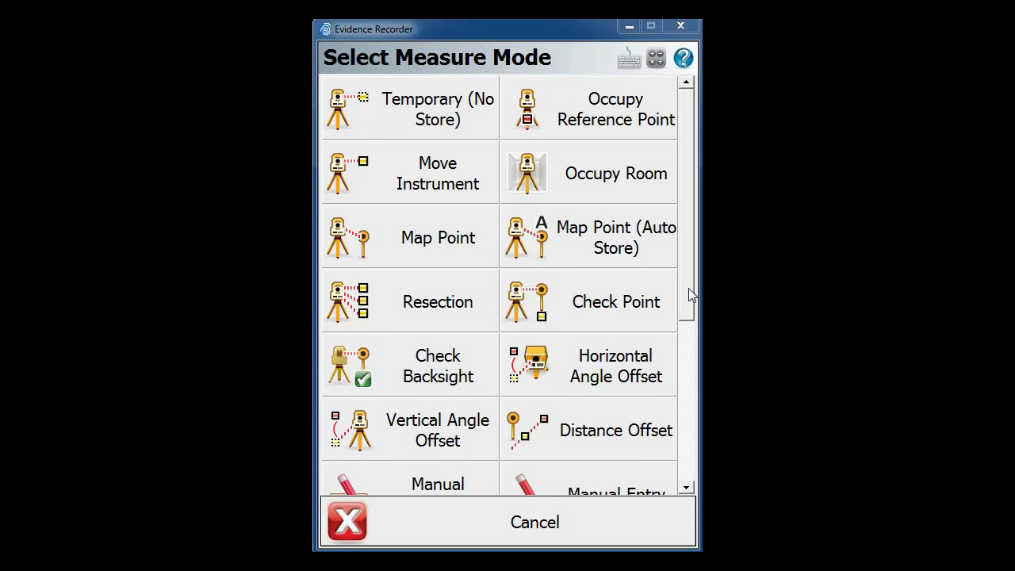
pyautogui.moveTo(688, 286); pyautogui.dragTo(692, 418)
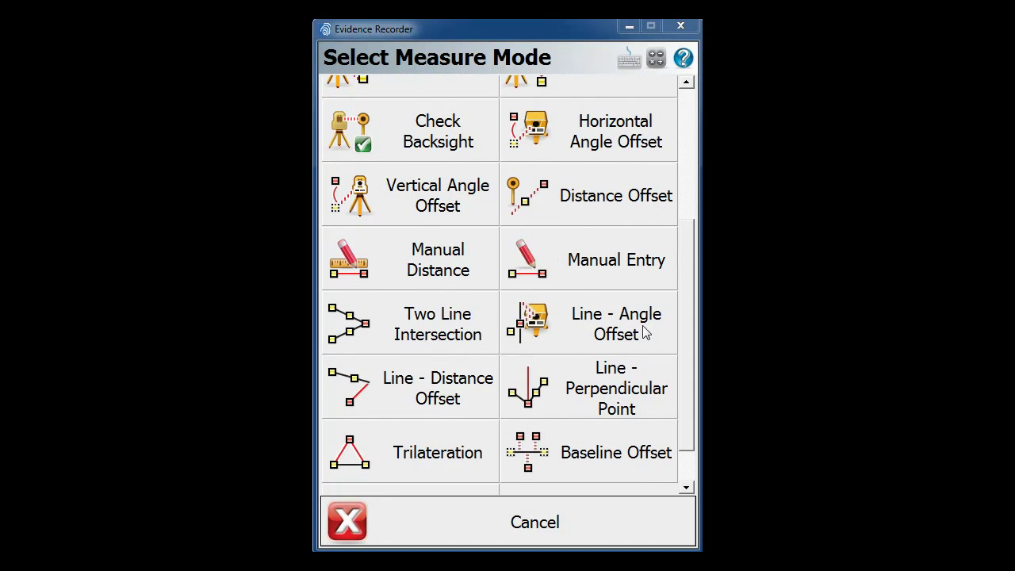
pyautogui.moveTo(695, 285); pyautogui.dragTo(691, 329)
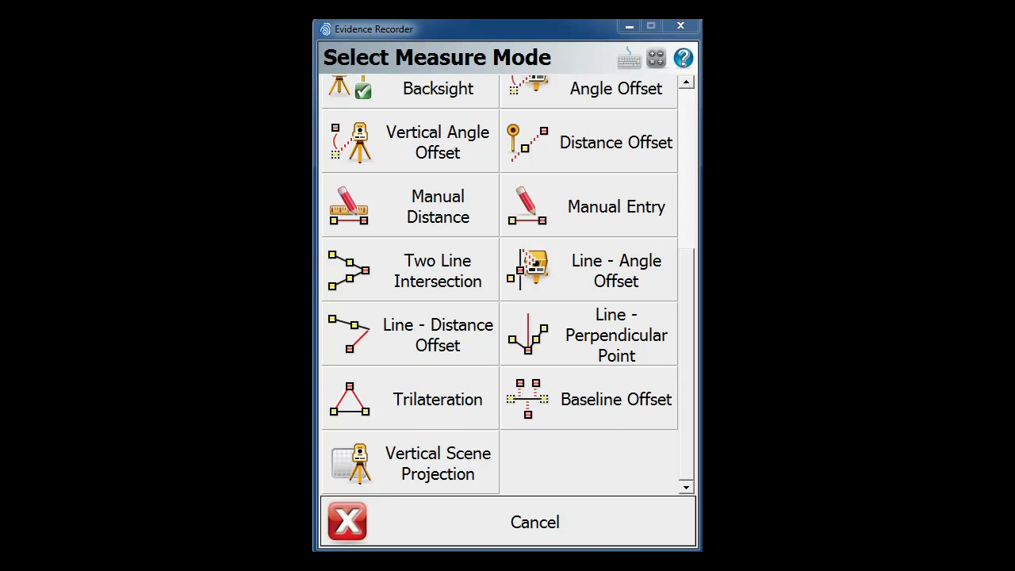
pyautogui.click(352, 521)
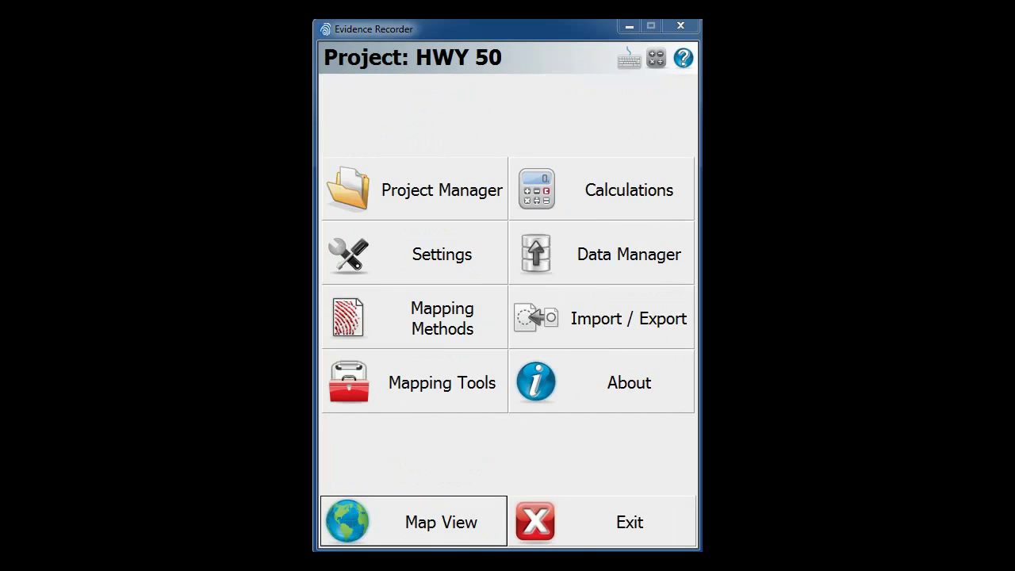
pyautogui.click(462, 534)
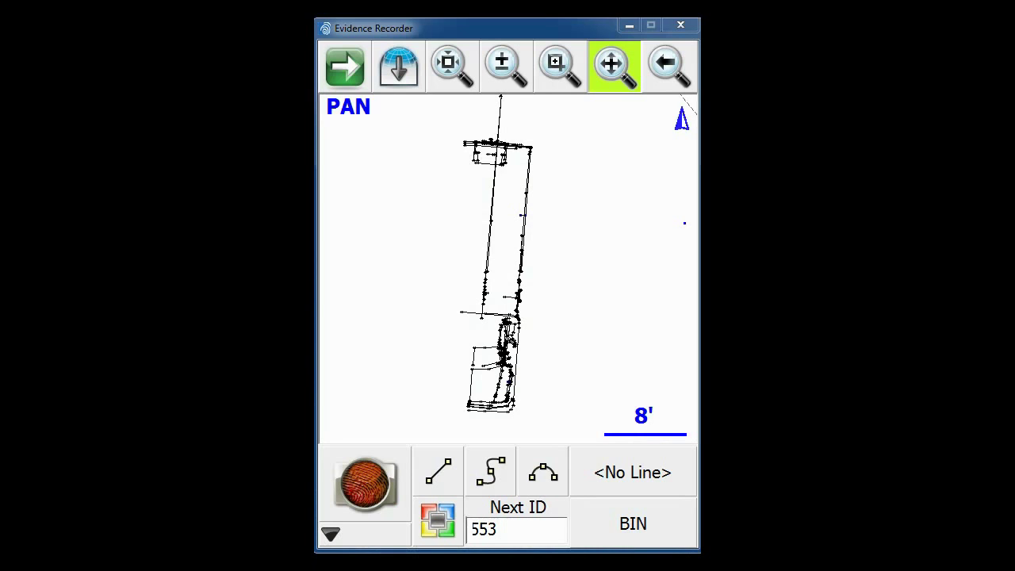
# Open the map's 3D viewing tools and orbit the truck wireframe out of plan view into an angled view.
pyautogui.click(346, 66)
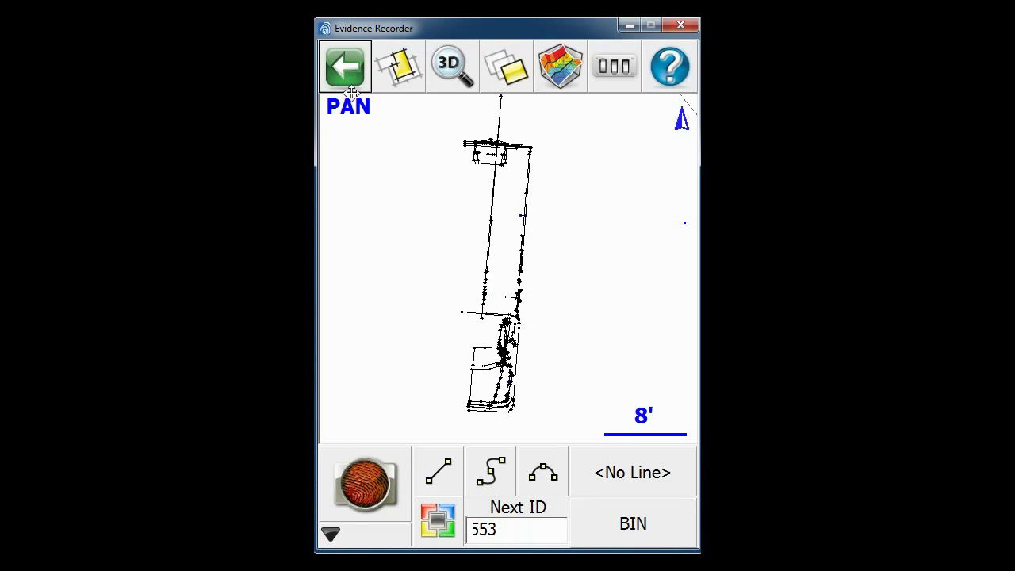
pyautogui.click(454, 67)
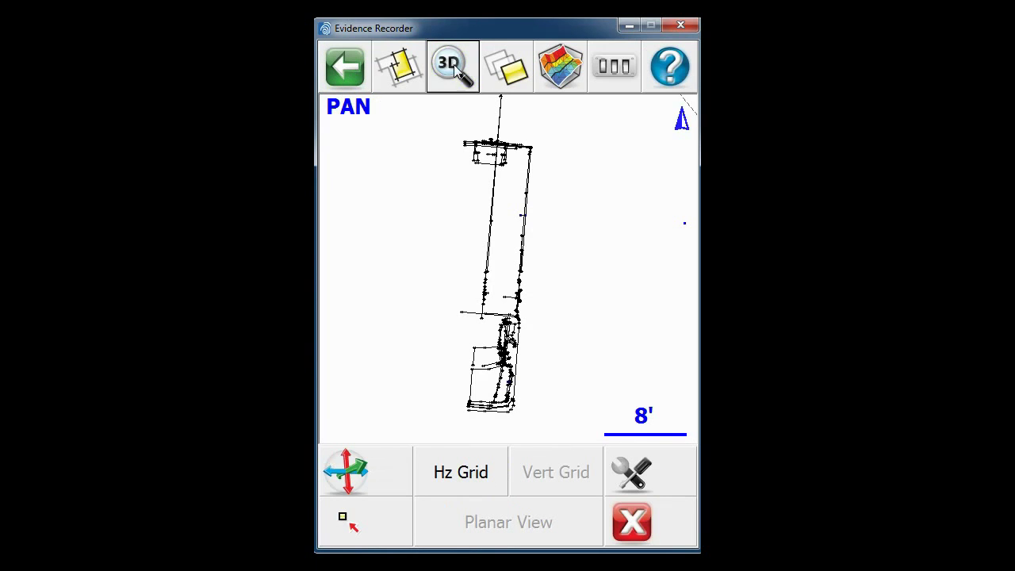
pyautogui.click(349, 472)
pyautogui.moveTo(475, 411)
pyautogui.mouseDown()
pyautogui.moveTo(468, 364)
pyautogui.moveTo(433, 315)
pyautogui.moveTo(418, 264)
pyautogui.moveTo(433, 263)
pyautogui.mouseUp()
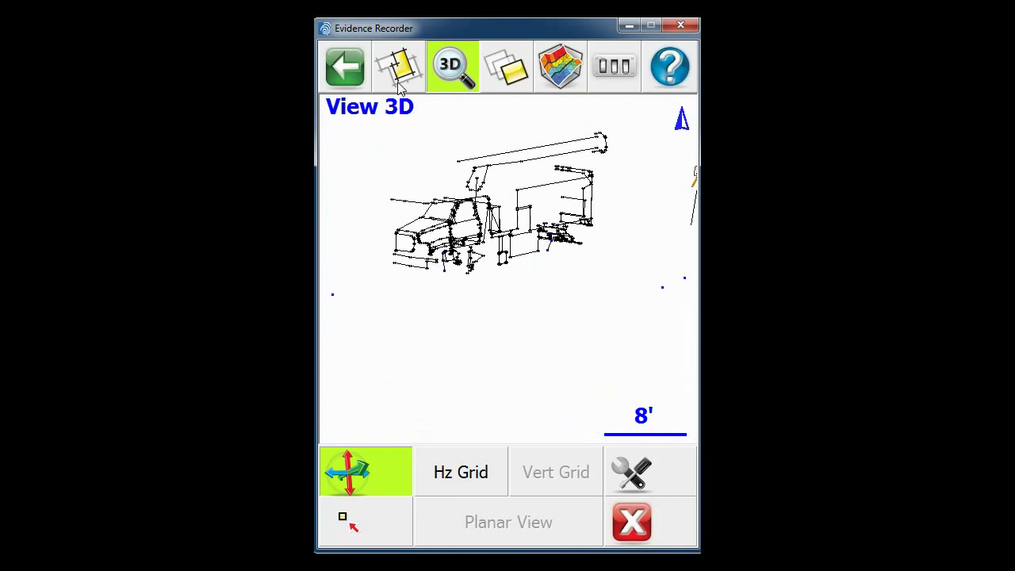
# Examine the truck wireframe at closer range, turning it from the angled view to a side view.
pyautogui.click(346, 68)
pyautogui.click(609, 65)
pyautogui.moveTo(537, 208); pyautogui.dragTo(538, 257)
pyautogui.scroll(1, 534, 299)
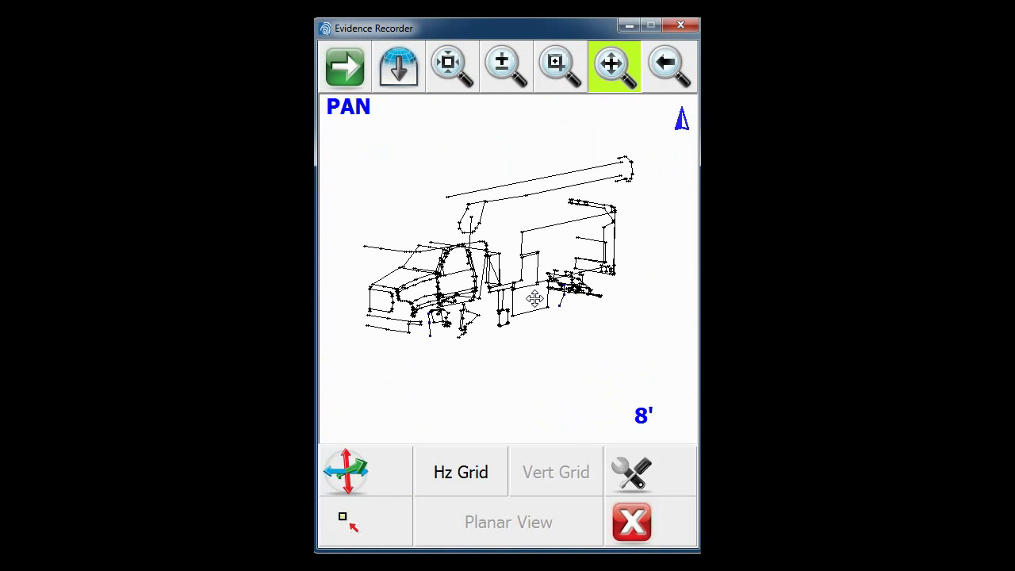
pyautogui.scroll(1, 535, 299)
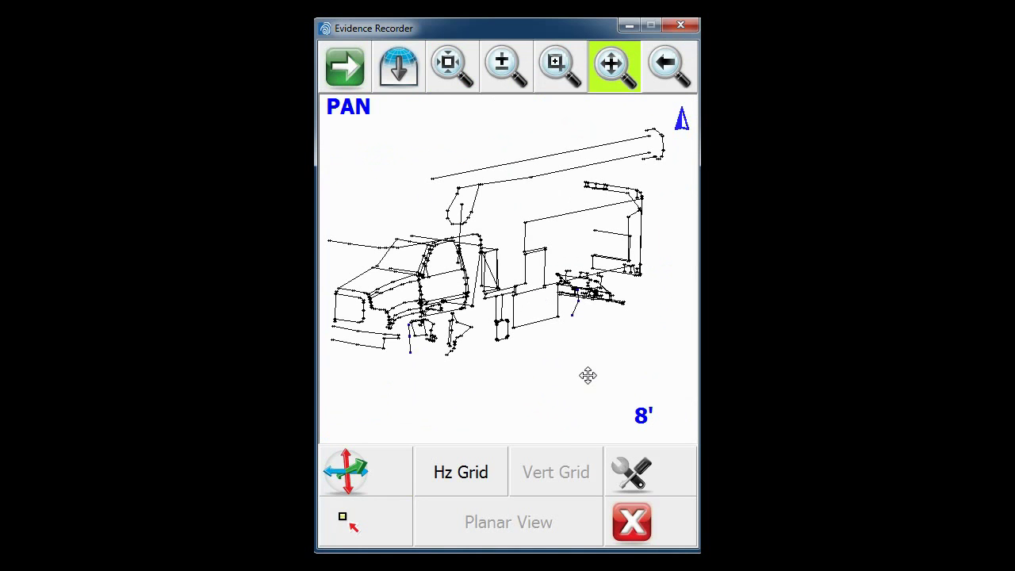
pyautogui.click(370, 473)
pyautogui.moveTo(535, 367)
pyautogui.mouseDown()
pyautogui.moveTo(564, 349)
pyautogui.moveTo(496, 355)
pyautogui.moveTo(659, 263)
pyautogui.moveTo(661, 246)
pyautogui.mouseUp()
pyautogui.moveTo(408, 347)
pyautogui.mouseDown()
pyautogui.moveTo(408, 334)
pyautogui.moveTo(409, 344)
pyautogui.mouseUp()
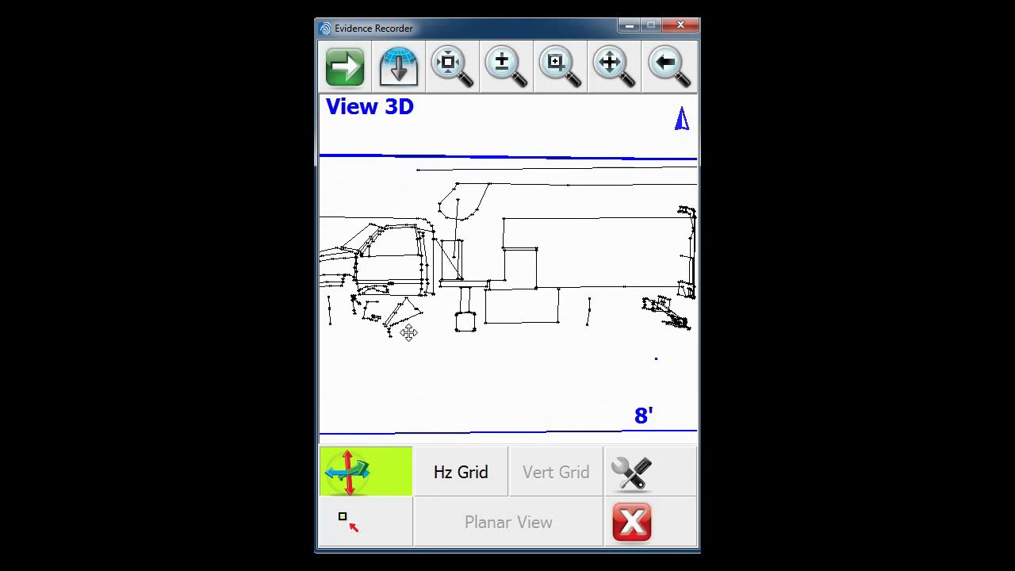
# Inspect the whole truck wireframe from several angles, including its cab, side, rear and overhead boom.
pyautogui.click(616, 67)
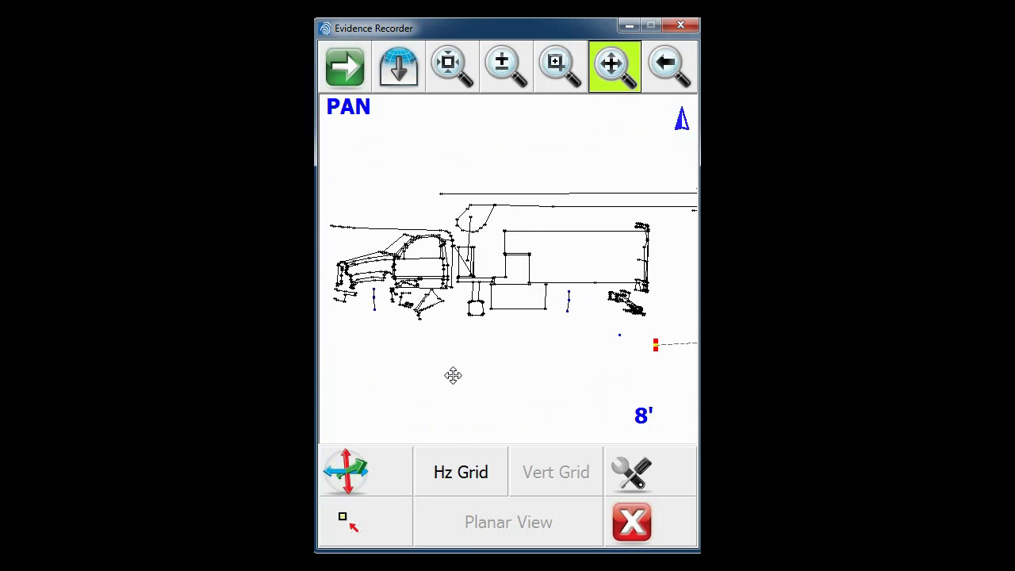
pyautogui.click(353, 479)
pyautogui.moveTo(606, 302)
pyautogui.mouseDown()
pyautogui.moveTo(530, 293)
pyautogui.moveTo(629, 248)
pyautogui.moveTo(628, 231)
pyautogui.mouseUp()
pyautogui.moveTo(520, 268); pyautogui.dragTo(511, 286)
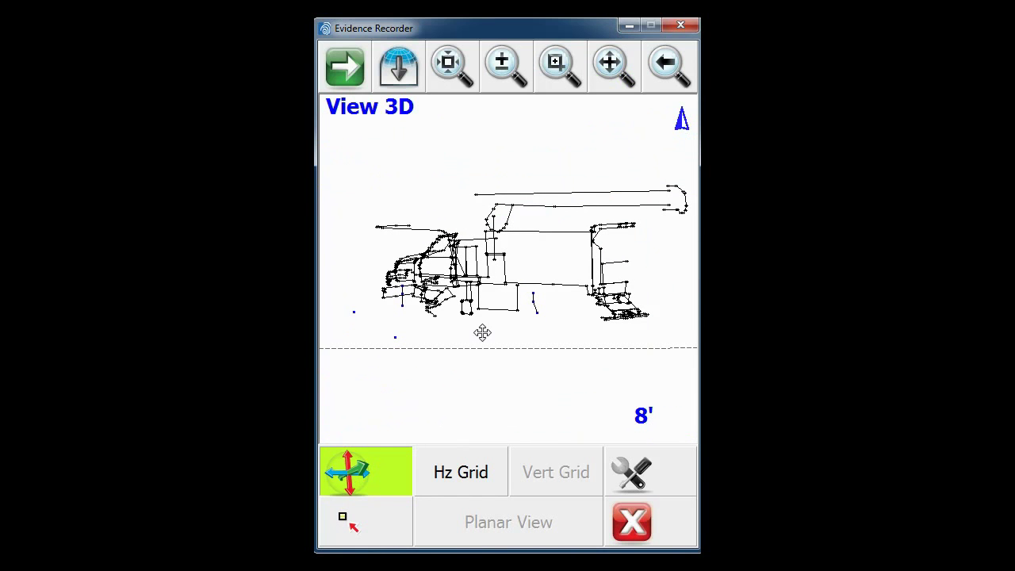
pyautogui.click(389, 482)
pyautogui.click(613, 65)
pyautogui.moveTo(562, 251)
pyautogui.mouseDown()
pyautogui.moveTo(540, 294)
pyautogui.moveTo(567, 319)
pyautogui.moveTo(507, 317)
pyautogui.mouseUp()
pyautogui.scroll(1, 557, 300)
pyautogui.scroll(2, 499, 315)
pyautogui.scroll(-2, 508, 326)
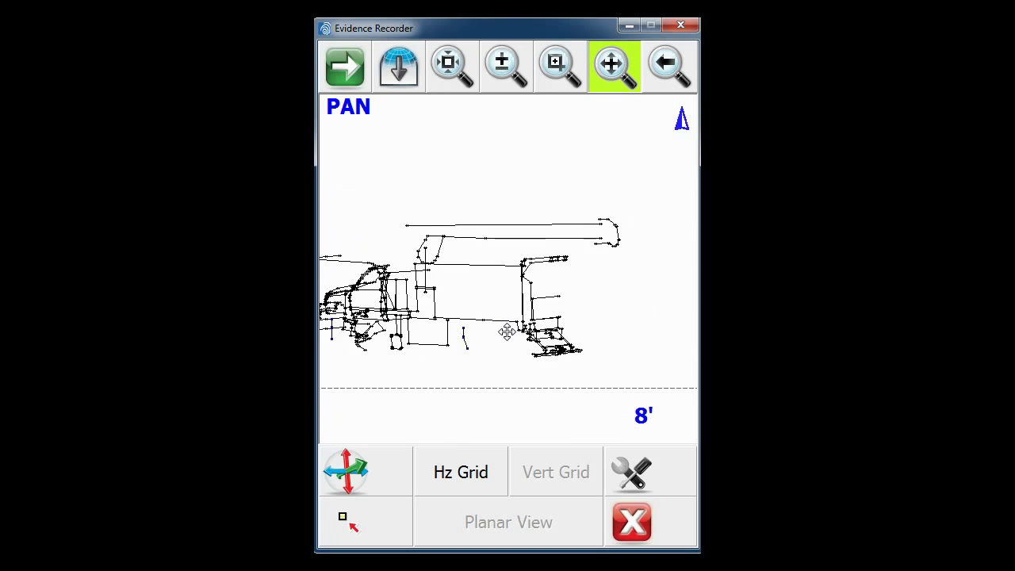
pyautogui.scroll(-1, 507, 331)
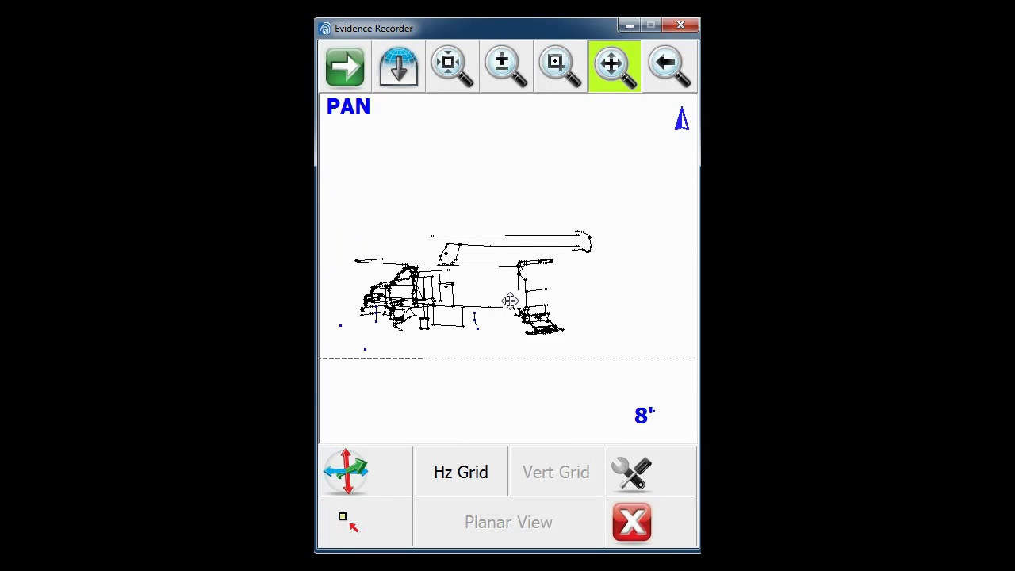
pyautogui.click(381, 476)
pyautogui.moveTo(459, 339)
pyautogui.mouseDown()
pyautogui.moveTo(486, 297)
pyautogui.moveTo(531, 275)
pyautogui.moveTo(562, 274)
pyautogui.mouseUp()
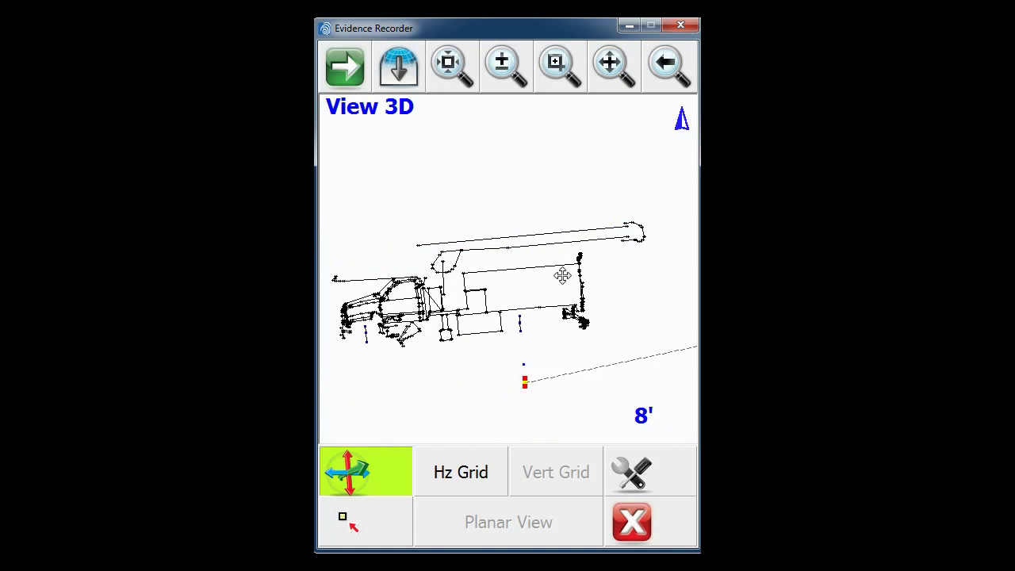
pyautogui.moveTo(450, 305); pyautogui.dragTo(427, 289)
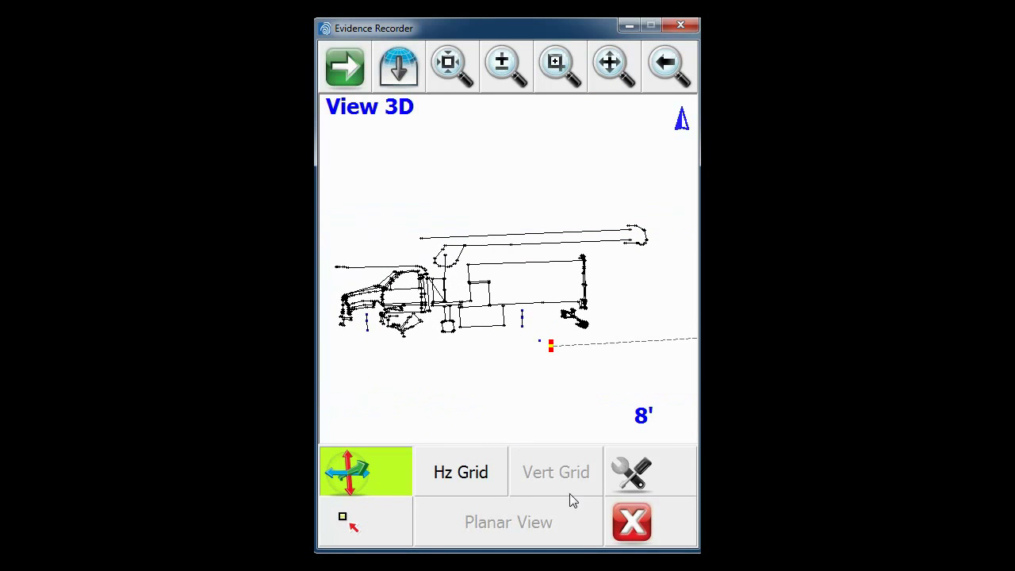
# Leave the 3D viewing tools and fit the entire scene in the map, then look closer at the truck.
pyautogui.click(631, 521)
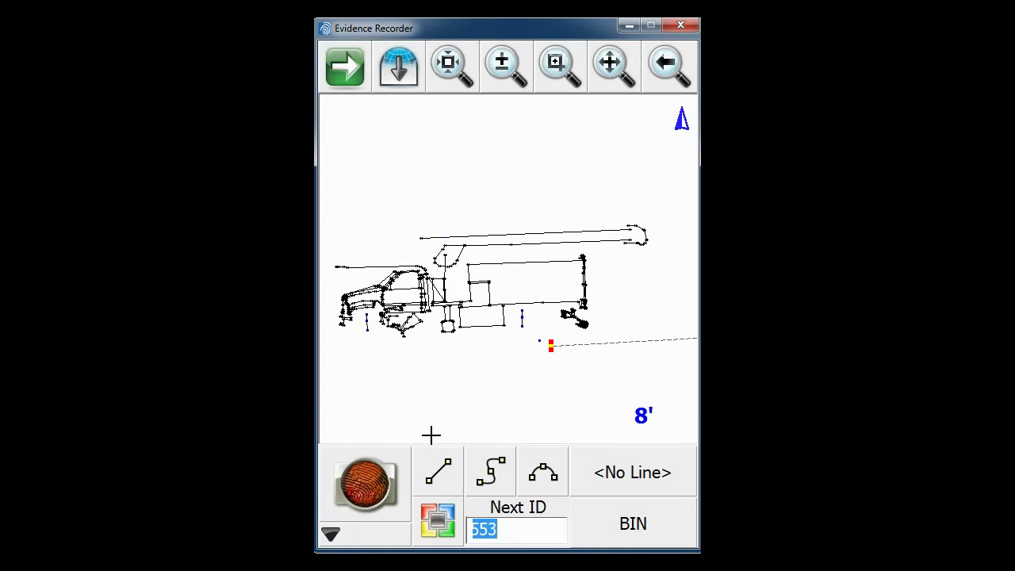
pyautogui.click(452, 64)
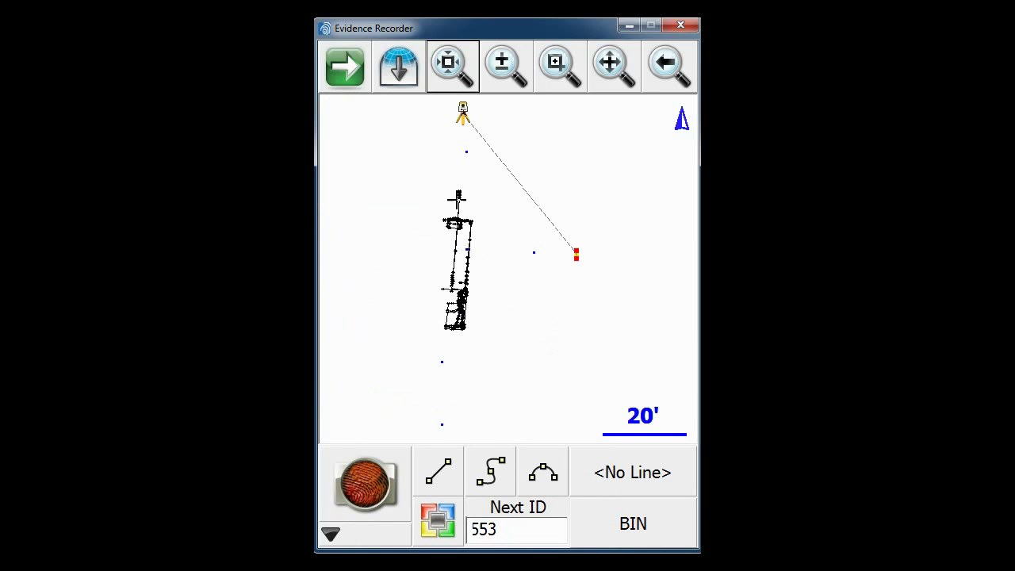
pyautogui.click(610, 64)
pyautogui.moveTo(507, 338)
pyautogui.mouseDown()
pyautogui.moveTo(548, 363)
pyautogui.moveTo(544, 309)
pyautogui.mouseUp()
pyautogui.scroll(1, 533, 364)
pyautogui.scroll(1, 533, 364)
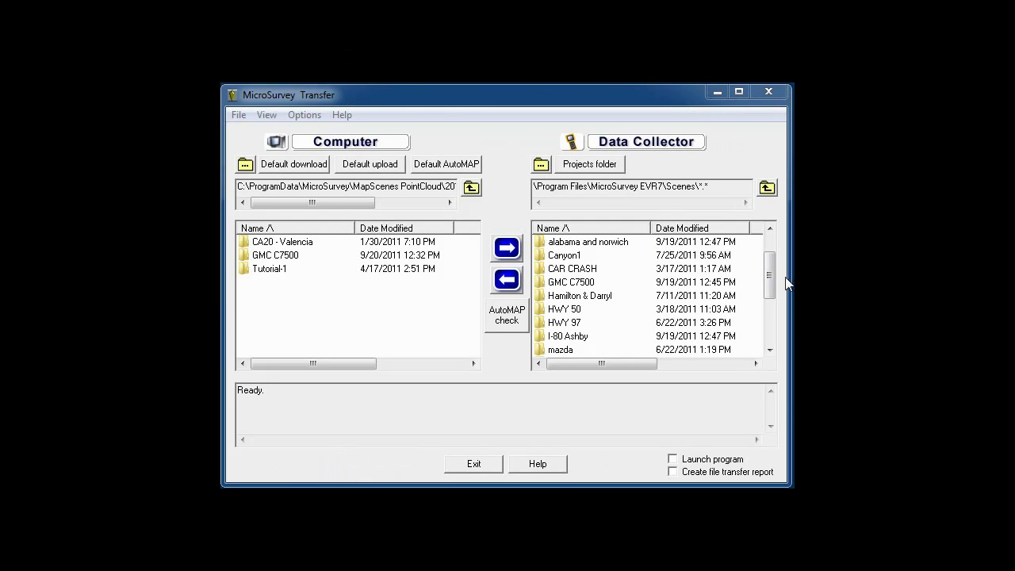
# In MicroSurvey Transfer, copy the HWY 50 project folder from the data collector to the computer.
pyautogui.moveTo(775, 270); pyautogui.dragTo(766, 325)
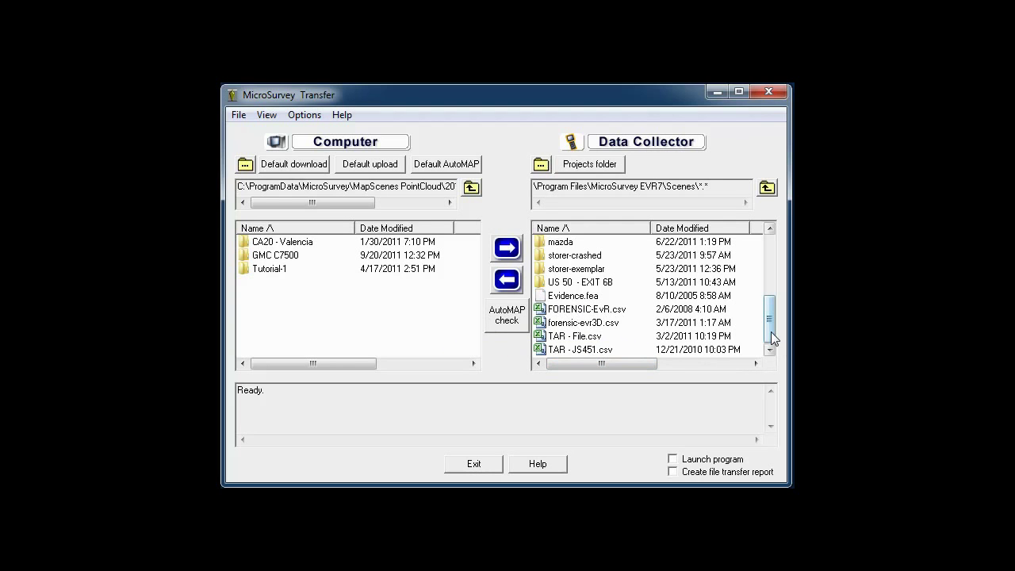
pyautogui.moveTo(768, 325); pyautogui.dragTo(774, 297)
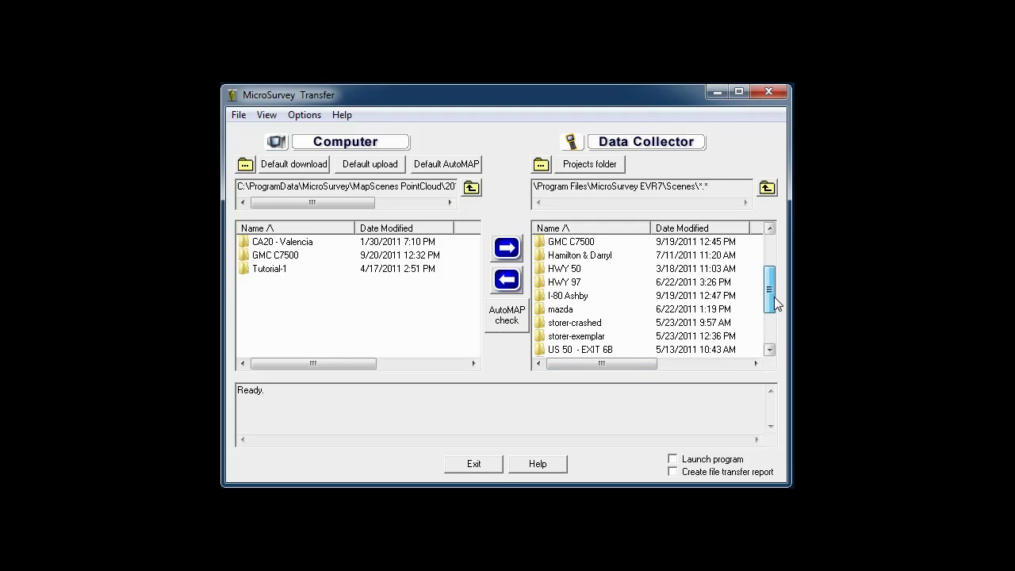
pyautogui.click(565, 269)
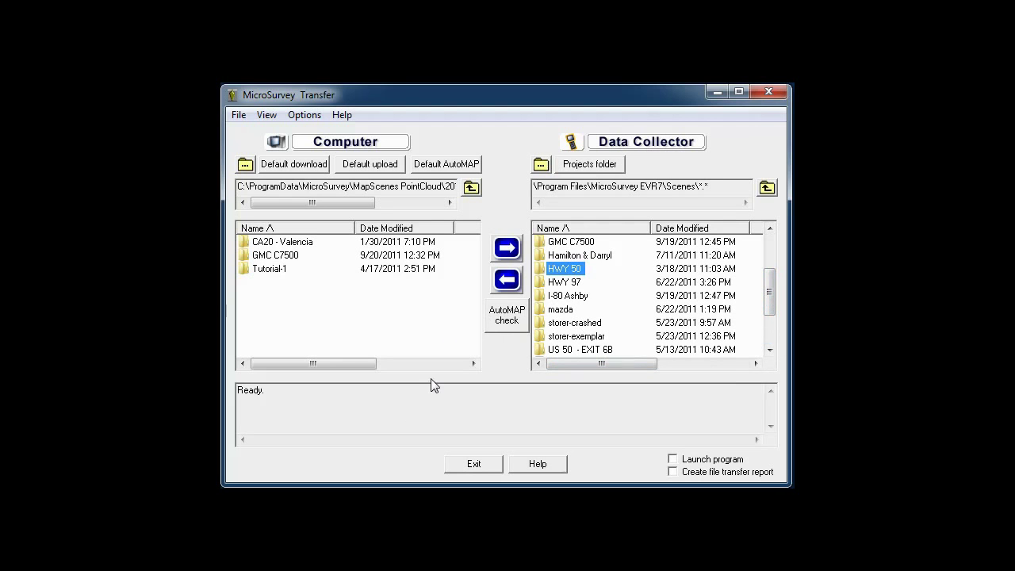
pyautogui.click(507, 279)
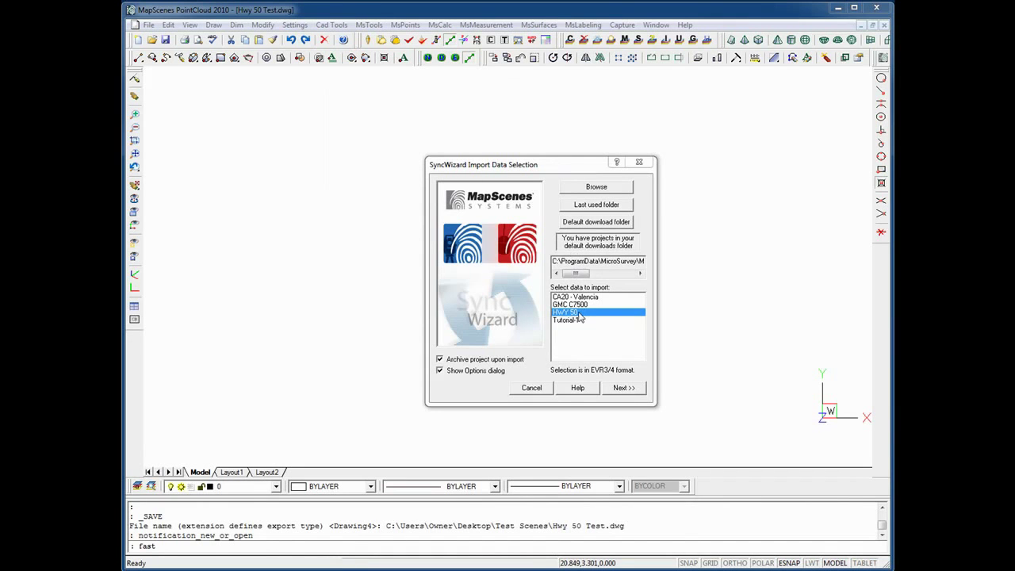
# Import the HWY 50 scene with 3D, broken-up line work, storing its measurements in a new file named HWY 50.
pyautogui.click(623, 388)
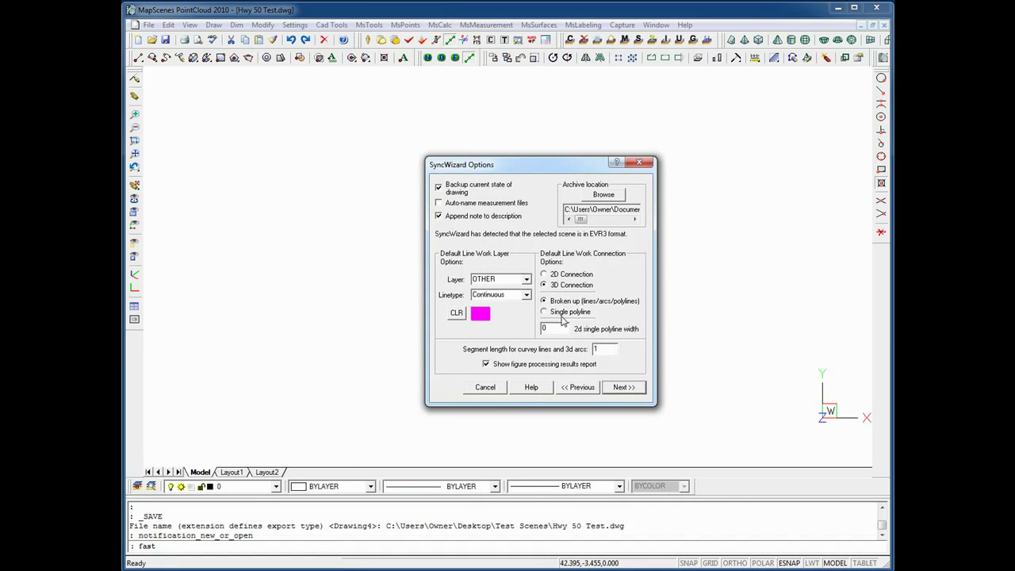
pyautogui.click(625, 388)
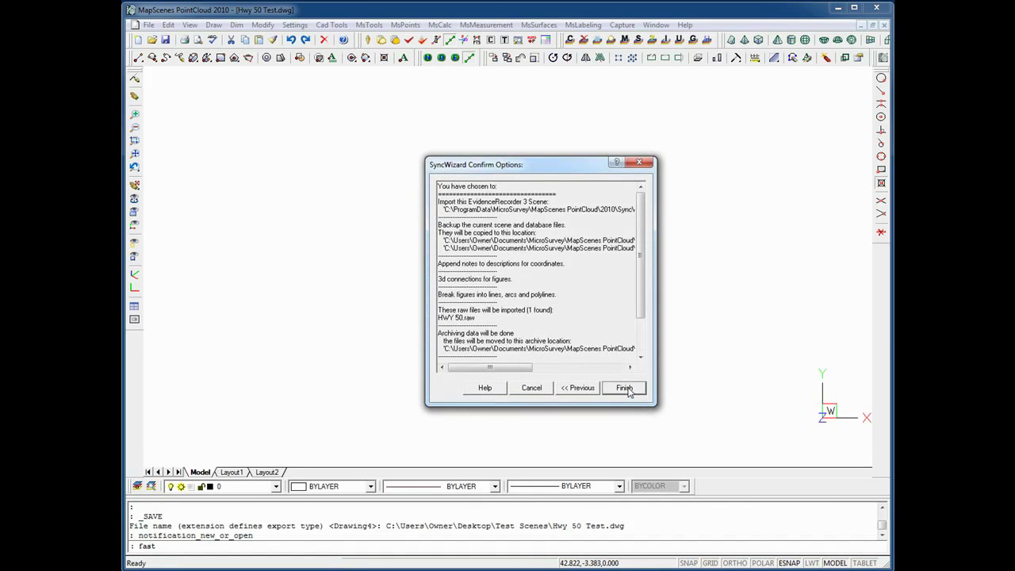
pyautogui.click(626, 388)
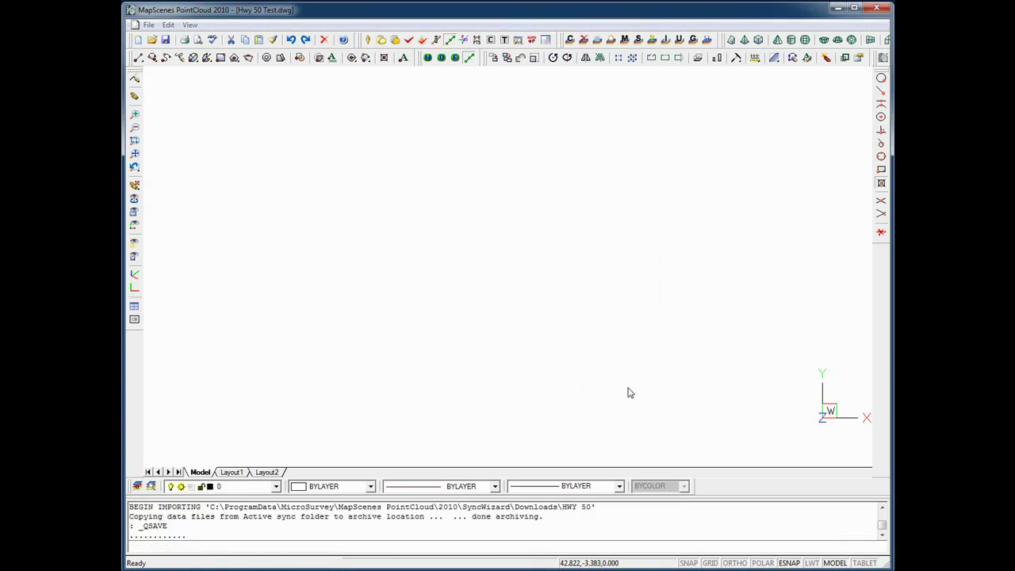
pyautogui.click(491, 348)
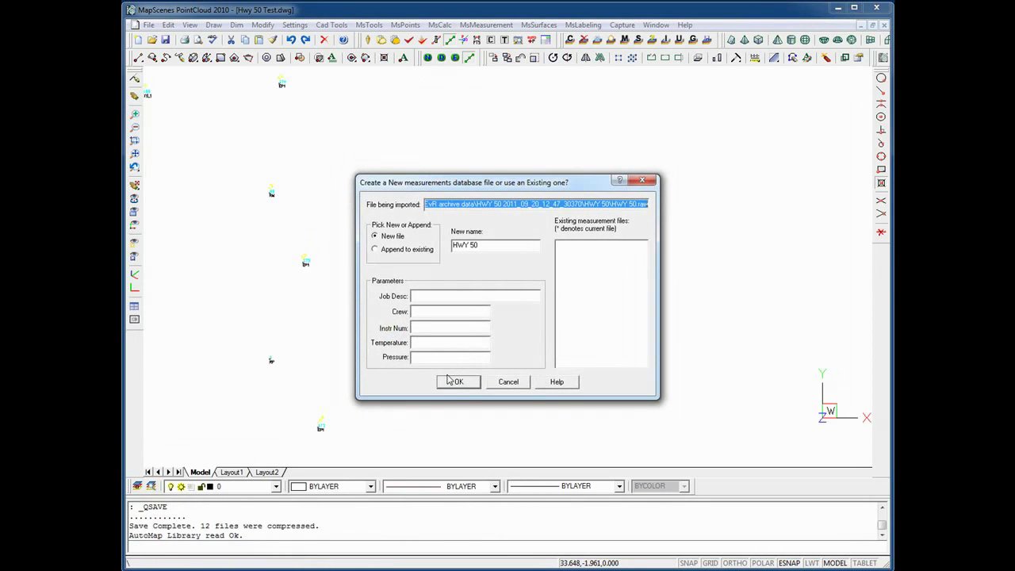
pyautogui.click(458, 382)
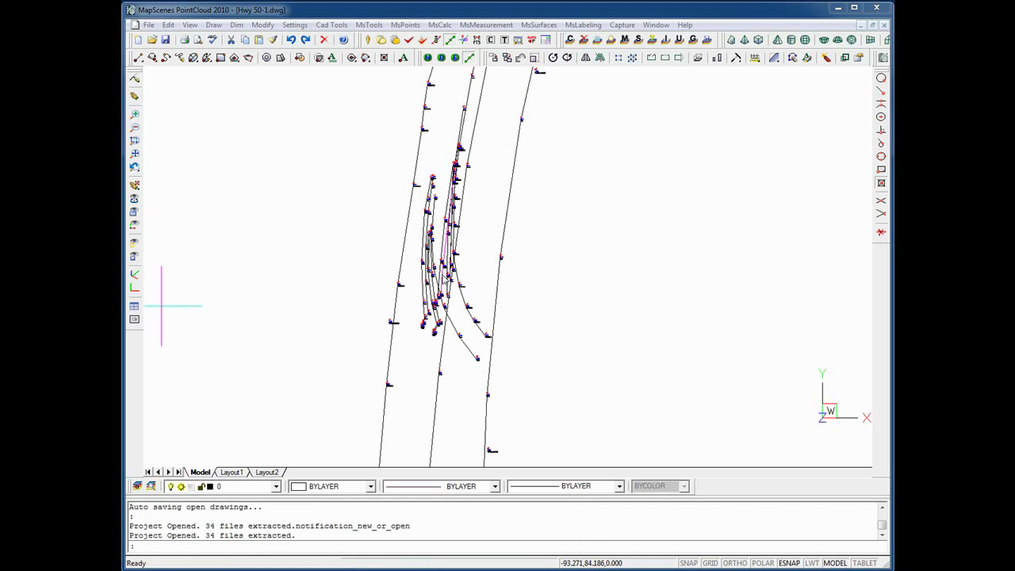
# Examine the imported Hwy 50-1 line work, following the GOUGE2 line along the roadway up to the end of the TM1 tire mark.
pyautogui.click(538, 292)
pyautogui.click(589, 313)
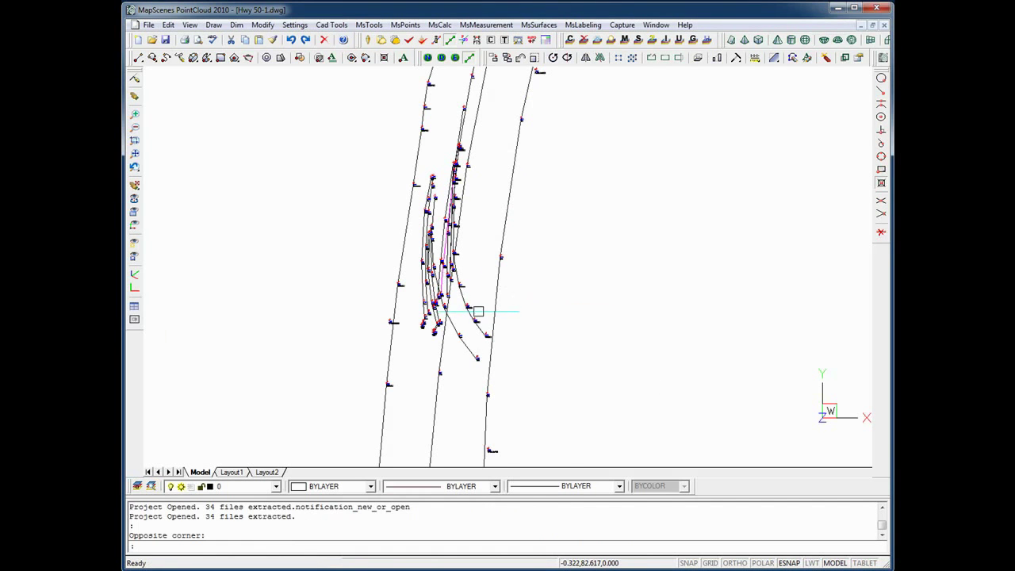
pyautogui.scroll(3, 468, 311)
pyautogui.scroll(4, 463, 313)
pyautogui.moveTo(437, 349); pyautogui.dragTo(493, 281, button='middle')
pyautogui.scroll(2, 573, 283)
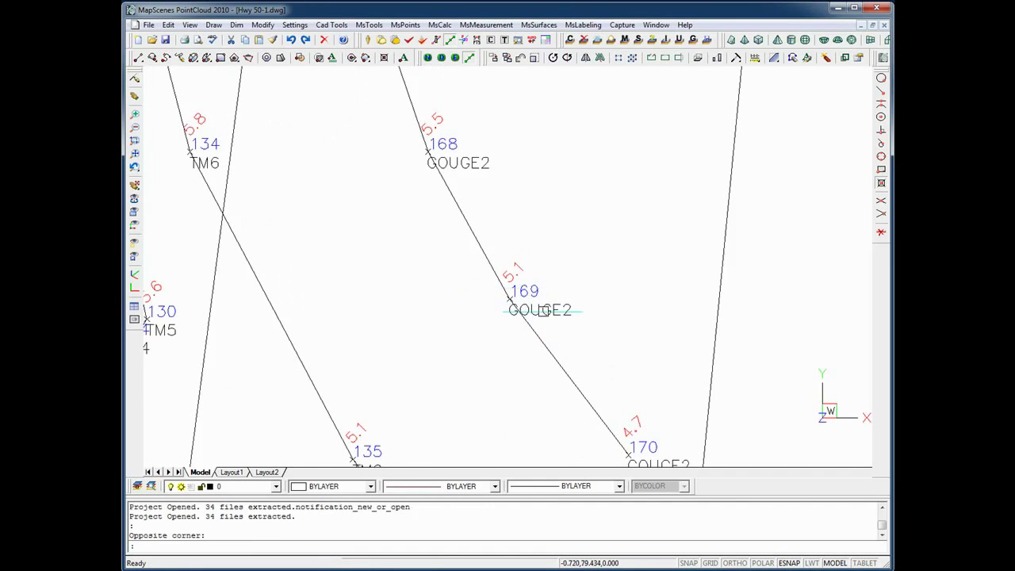
pyautogui.scroll(-5, 497, 301)
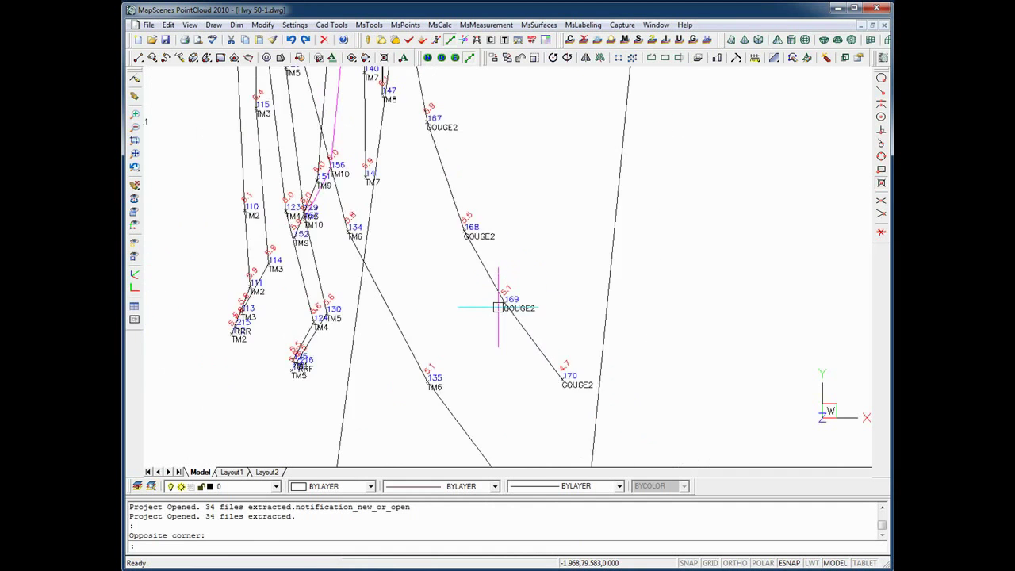
pyautogui.moveTo(506, 311); pyautogui.dragTo(500, 377, button='middle')
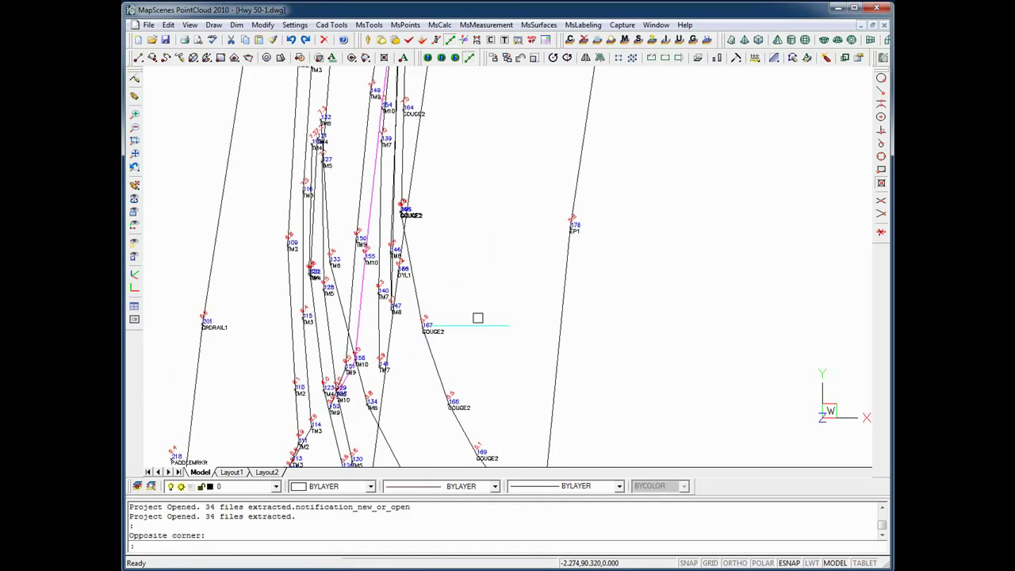
pyautogui.moveTo(485, 237); pyautogui.dragTo(477, 358, button='middle')
pyautogui.scroll(-4, 456, 353)
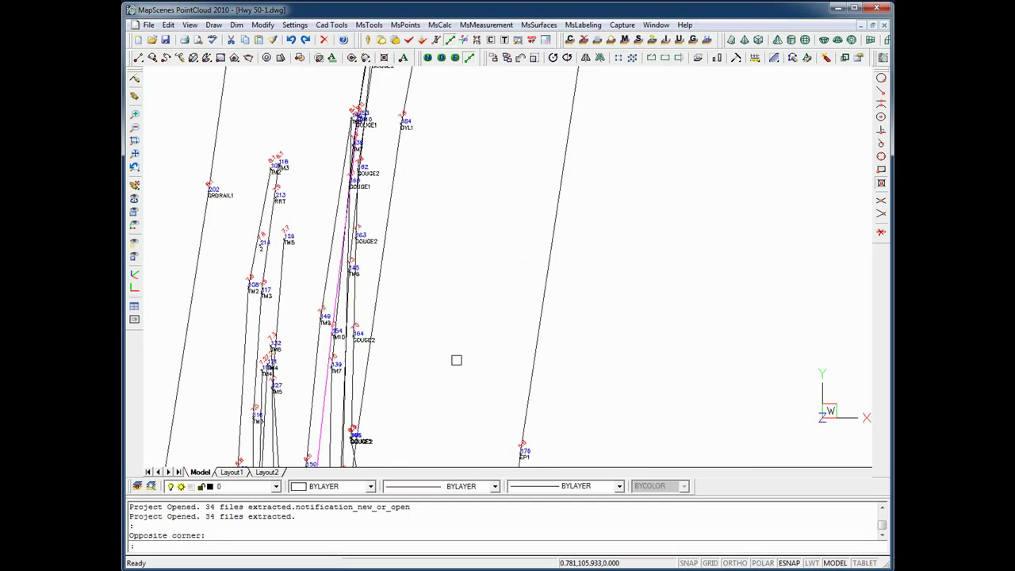
pyautogui.scroll(2, 462, 252)
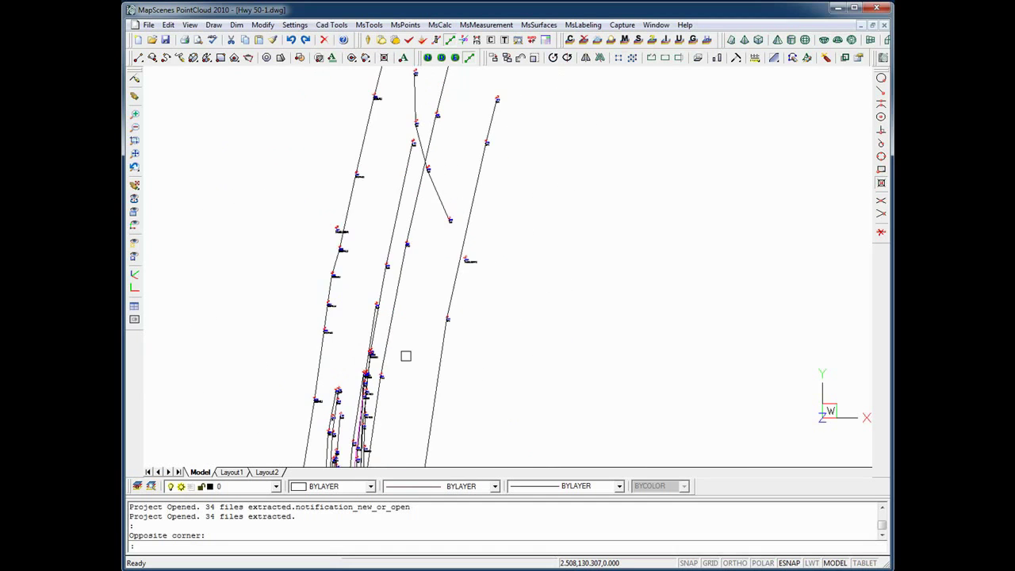
pyautogui.scroll(2, 439, 252)
pyautogui.scroll(5, 419, 284)
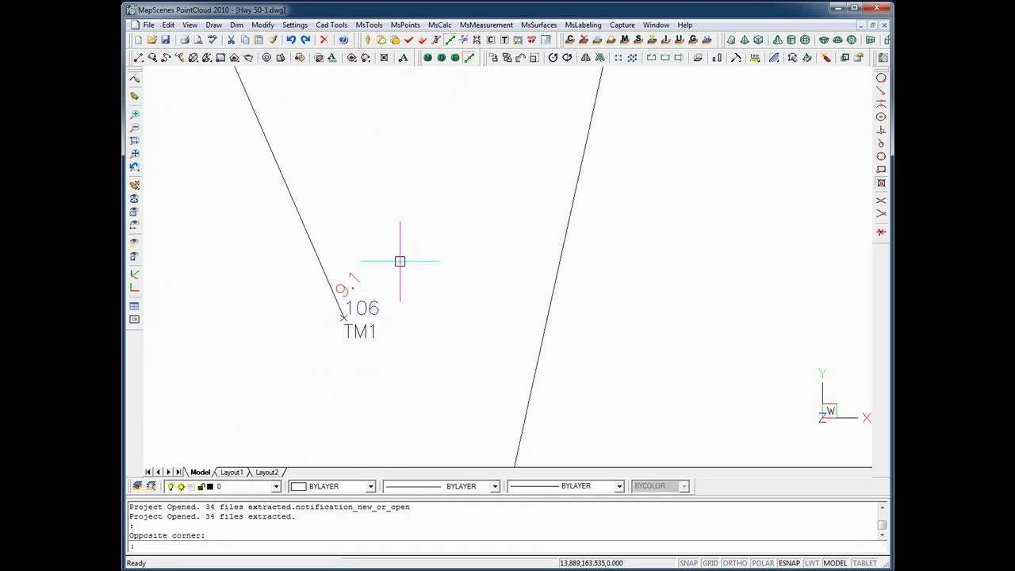
pyautogui.scroll(-6, 399, 261)
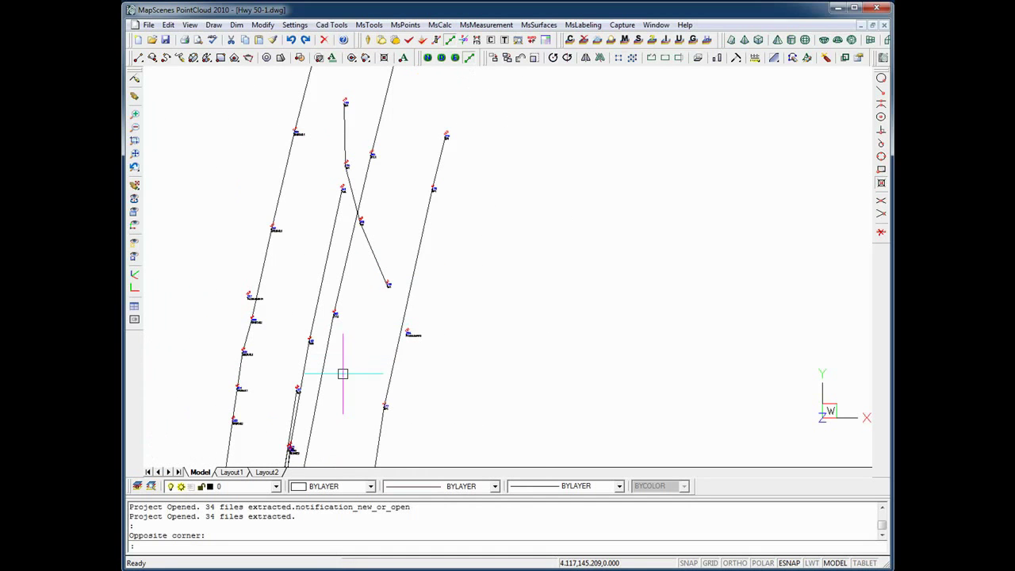
# Inspect the TM2 to TM5 tire mark ends, then follow the TM6 to TM10 marks back along the roadway.
pyautogui.moveTo(372, 310)
pyautogui.mouseDown(button='middle')
pyautogui.moveTo(340, 420)
pyautogui.moveTo(410, 233)
pyautogui.mouseUp(button='middle')
pyautogui.scroll(-2, 353, 361)
pyautogui.scroll(-1, 353, 360)
pyautogui.scroll(-1, 344, 394)
pyautogui.scroll(1, 389, 326)
pyautogui.moveTo(389, 327); pyautogui.dragTo(393, 293, button='middle')
pyautogui.scroll(5, 389, 292)
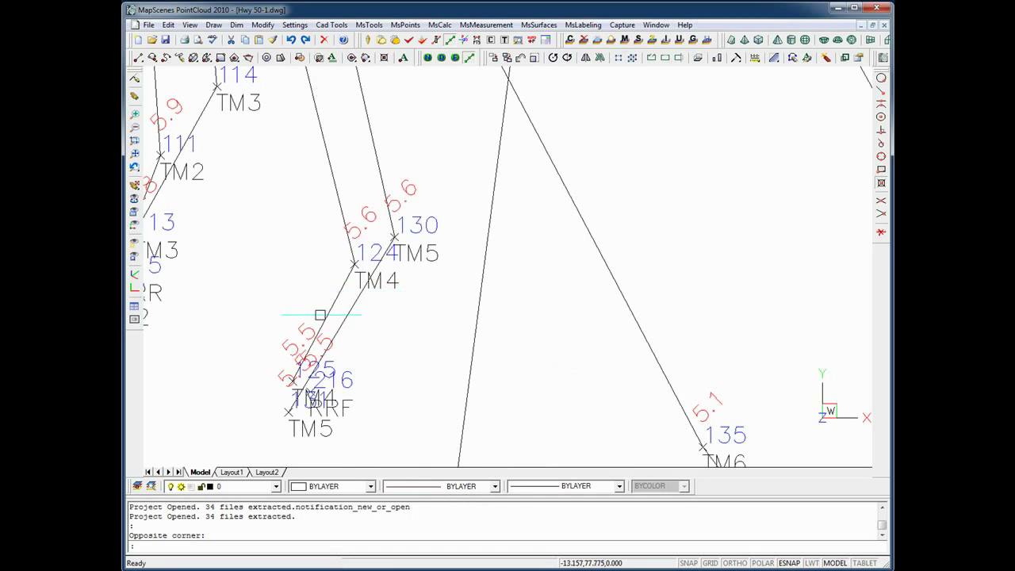
pyautogui.moveTo(253, 271); pyautogui.dragTo(326, 288, button='middle')
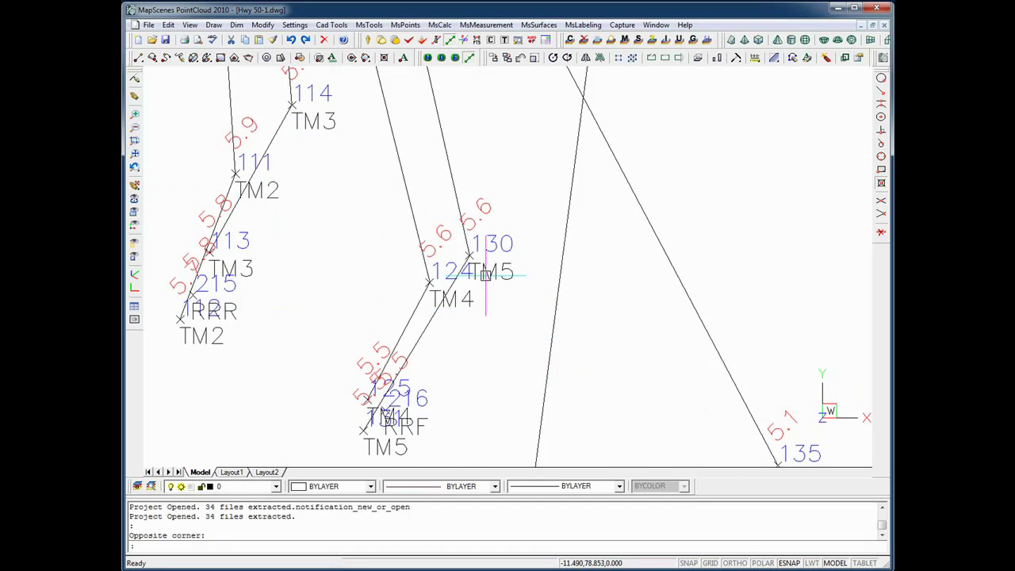
pyautogui.scroll(-4, 576, 310)
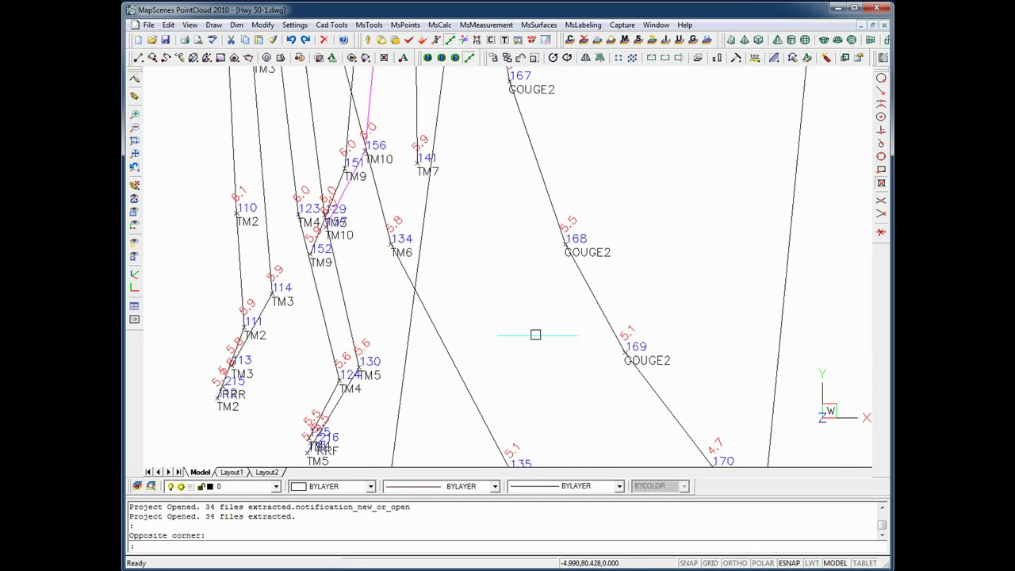
pyautogui.moveTo(521, 134); pyautogui.dragTo(507, 291, button='middle')
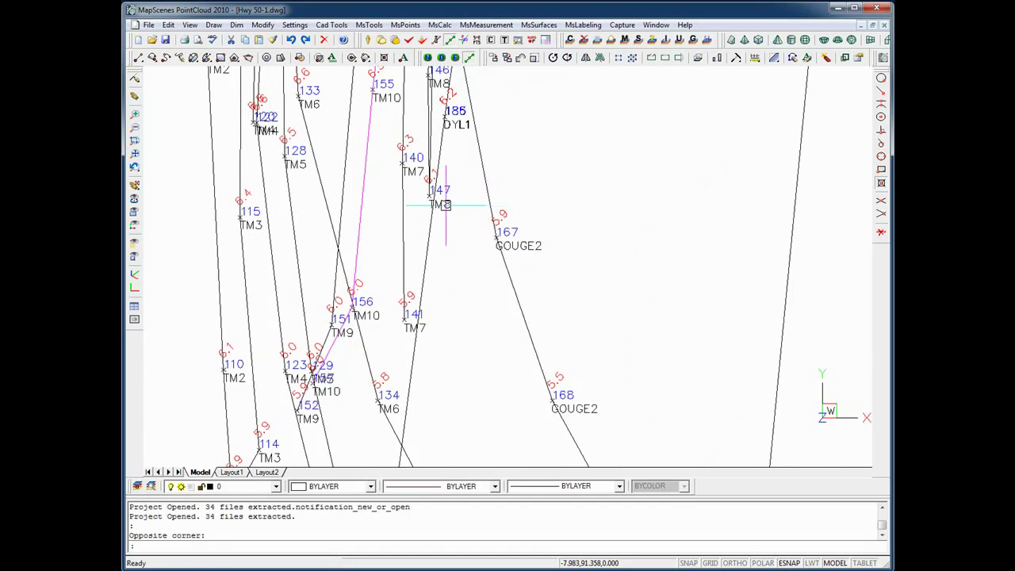
pyautogui.moveTo(476, 227); pyautogui.dragTo(480, 417, button='middle')
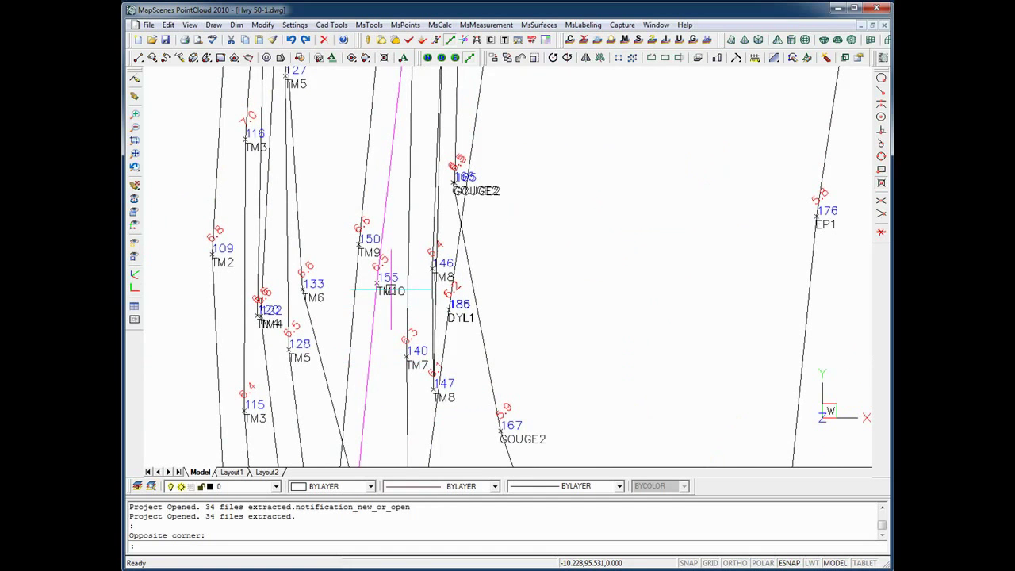
pyautogui.scroll(-3, 391, 291)
pyautogui.moveTo(521, 235); pyautogui.dragTo(524, 315, button='middle')
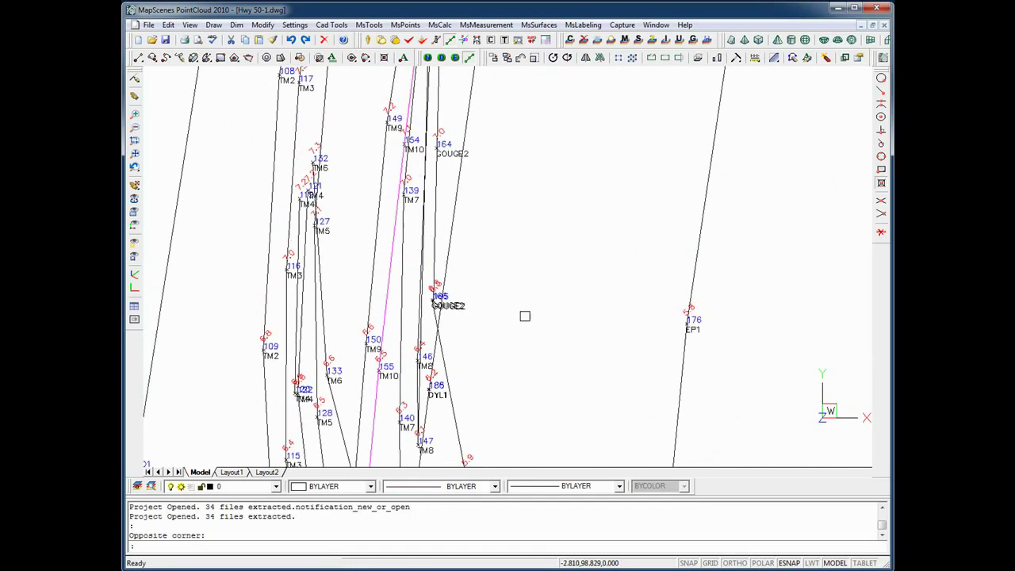
# Freeze the ELEVATION and POINTNUMBER layers so only the descriptions label the points, and review the roadway scene.
pyautogui.moveTo(534, 256)
pyautogui.mouseDown(button='middle')
pyautogui.moveTo(513, 331)
pyautogui.moveTo(506, 200)
pyautogui.mouseUp(button='middle')
pyautogui.scroll(-3, 514, 326)
pyautogui.moveTo(537, 302); pyautogui.dragTo(532, 219, button='middle')
pyautogui.scroll(3, 469, 263)
pyautogui.scroll(3, 469, 263)
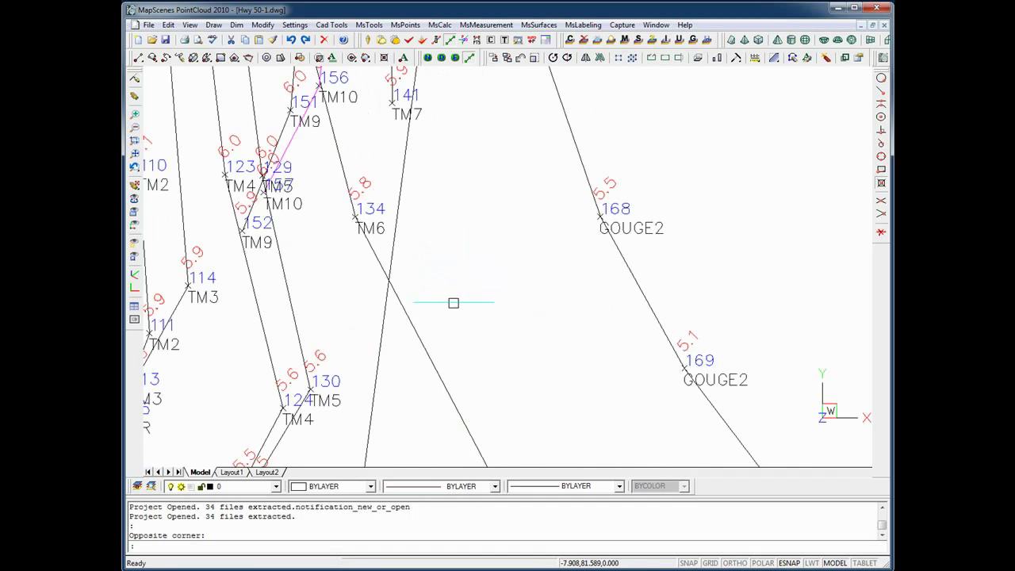
pyautogui.moveTo(453, 302); pyautogui.dragTo(524, 191, button='middle')
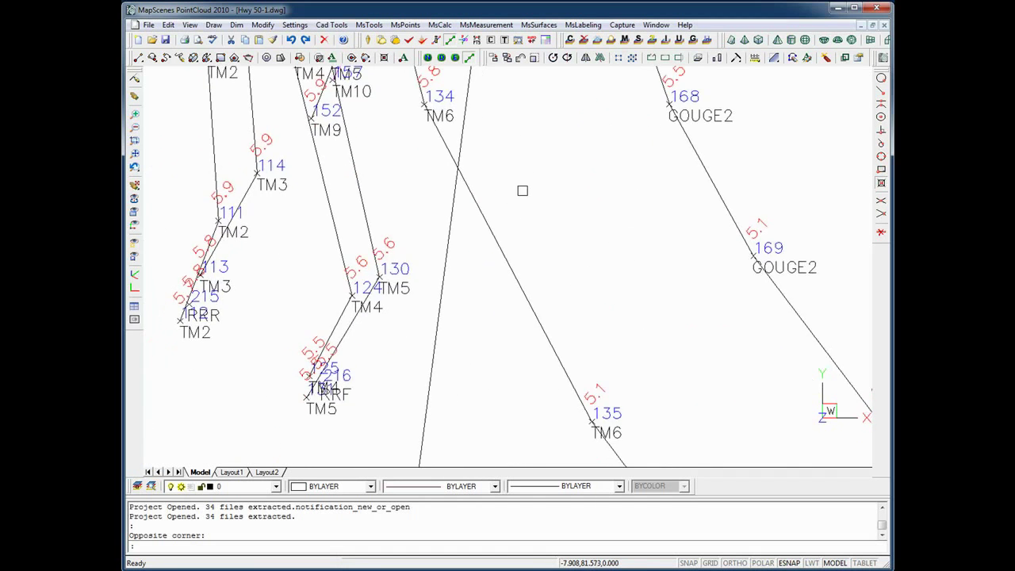
pyautogui.click(276, 487)
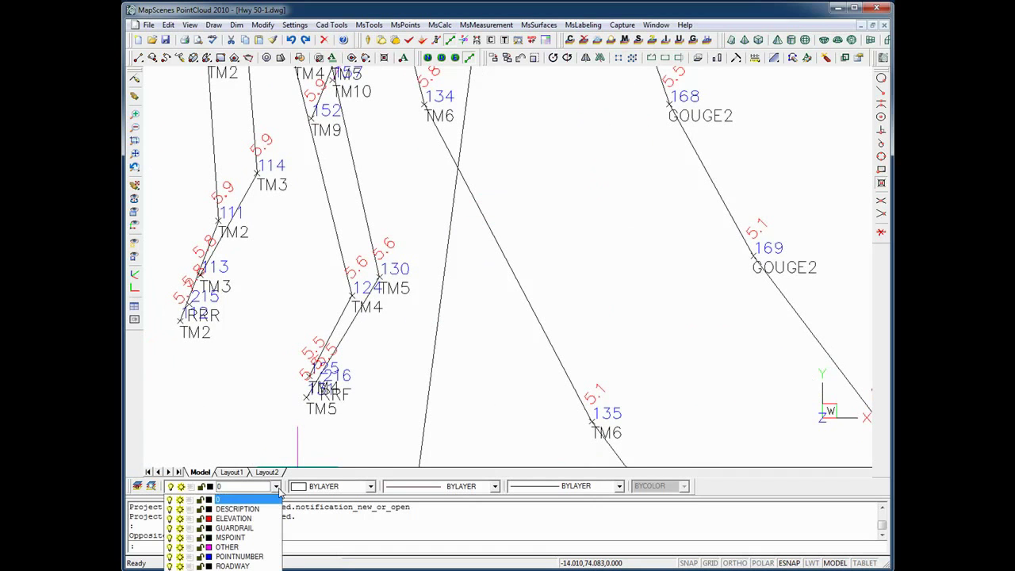
pyautogui.click(181, 510)
pyautogui.click(181, 510)
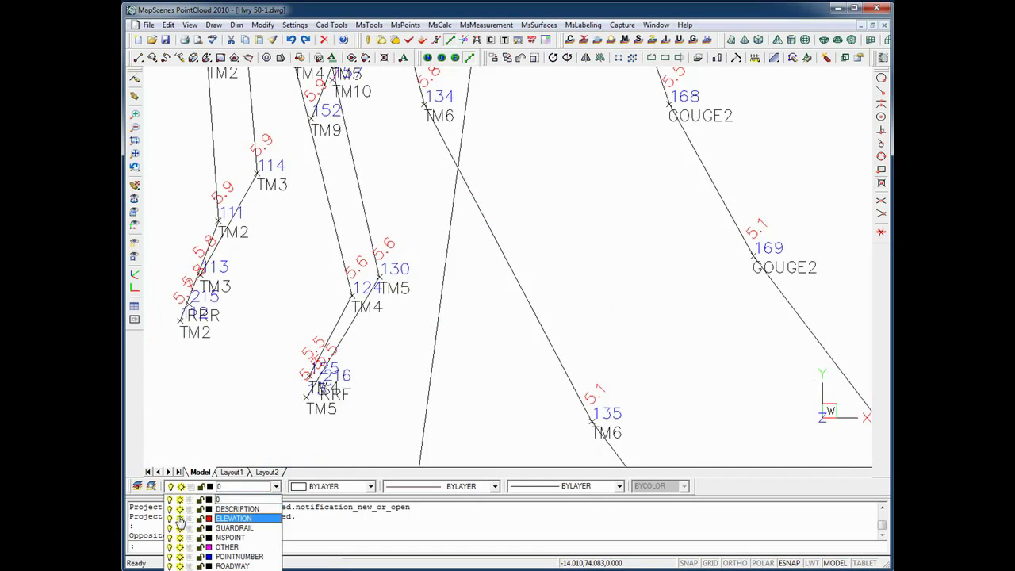
pyautogui.click(181, 520)
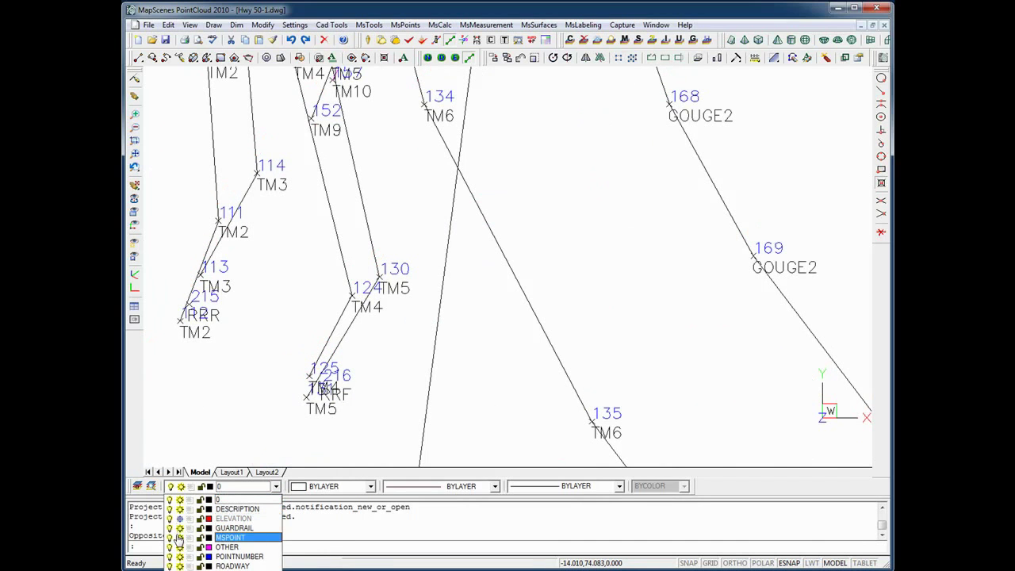
pyautogui.click(181, 558)
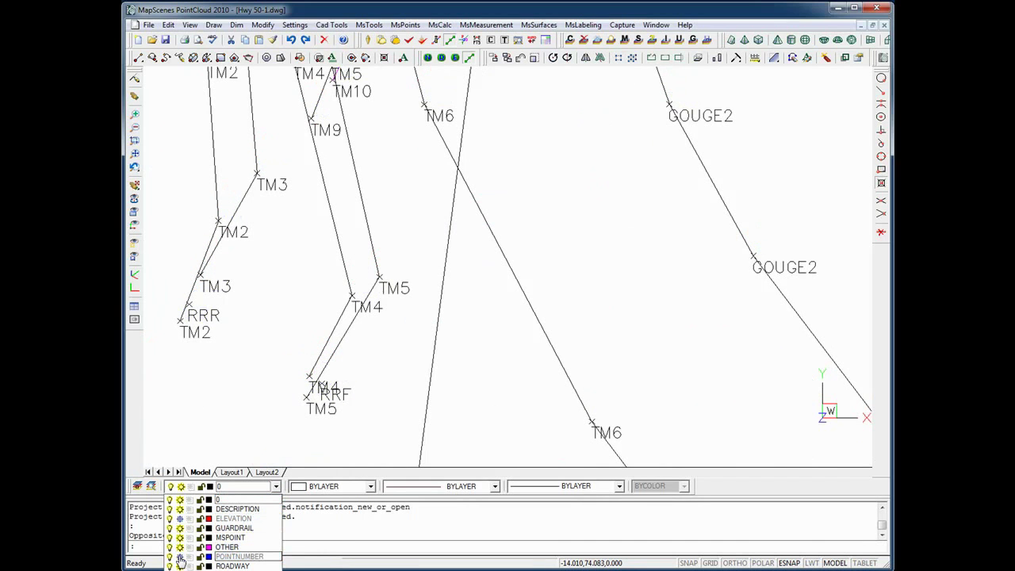
pyautogui.click(227, 375)
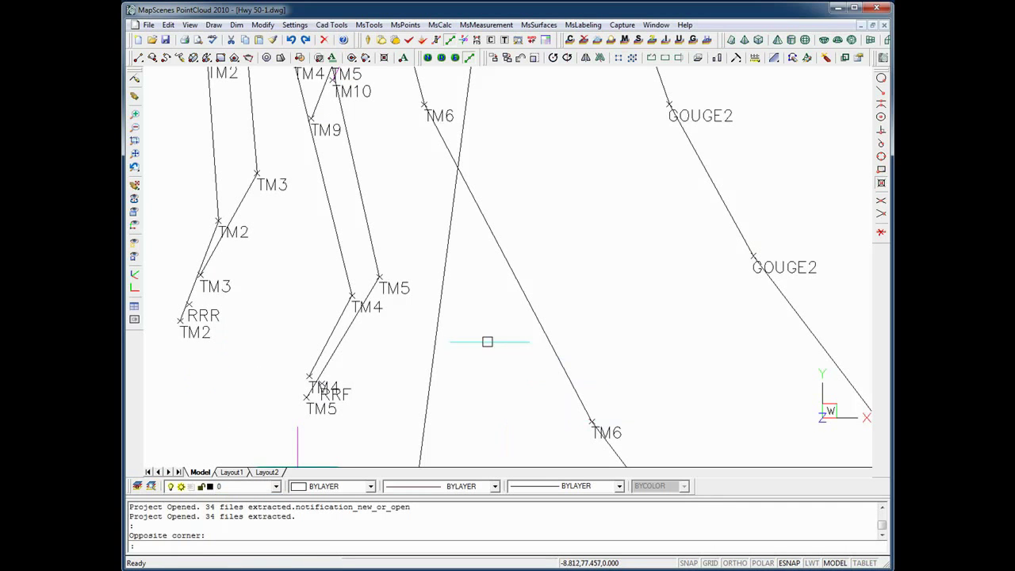
pyautogui.scroll(-6, 487, 341)
pyautogui.scroll(-5, 487, 341)
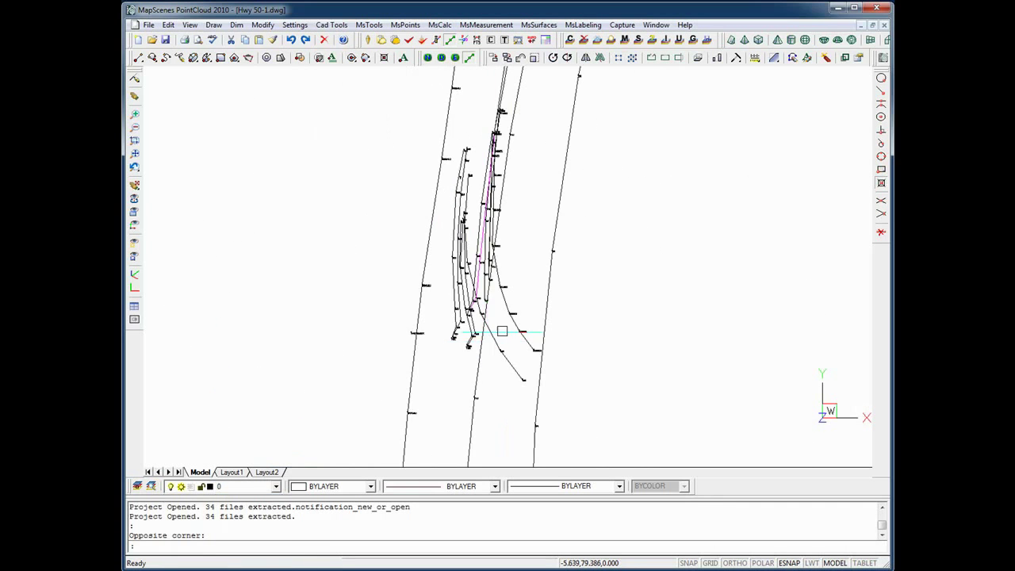
# Switch to the GMC 7500 Truck drawing and look closer at the point labels around its cab and boom.
pyautogui.click(165, 39)
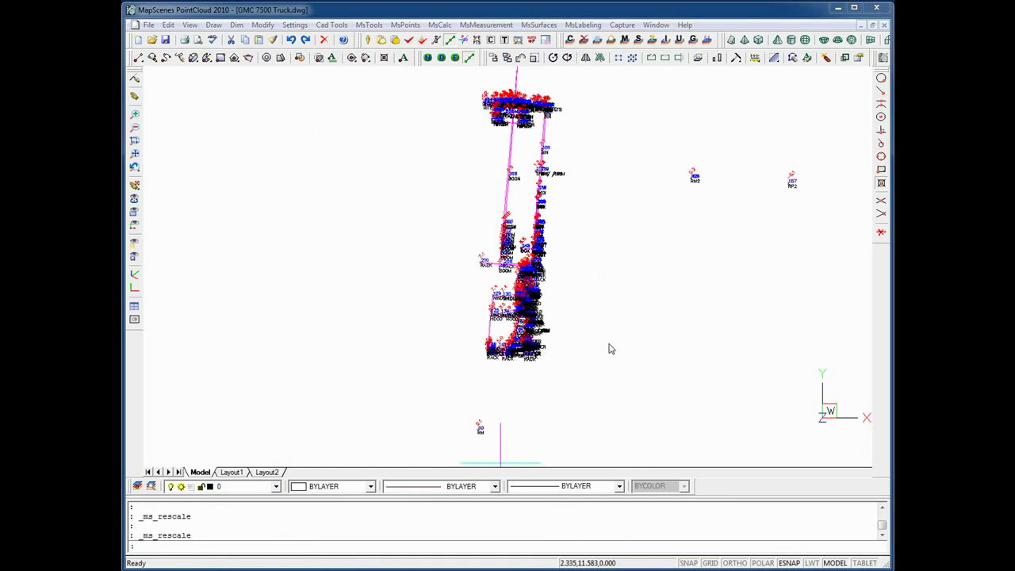
pyautogui.click(612, 315)
pyautogui.click(601, 313)
pyautogui.scroll(1, 587, 304)
pyautogui.scroll(1, 588, 304)
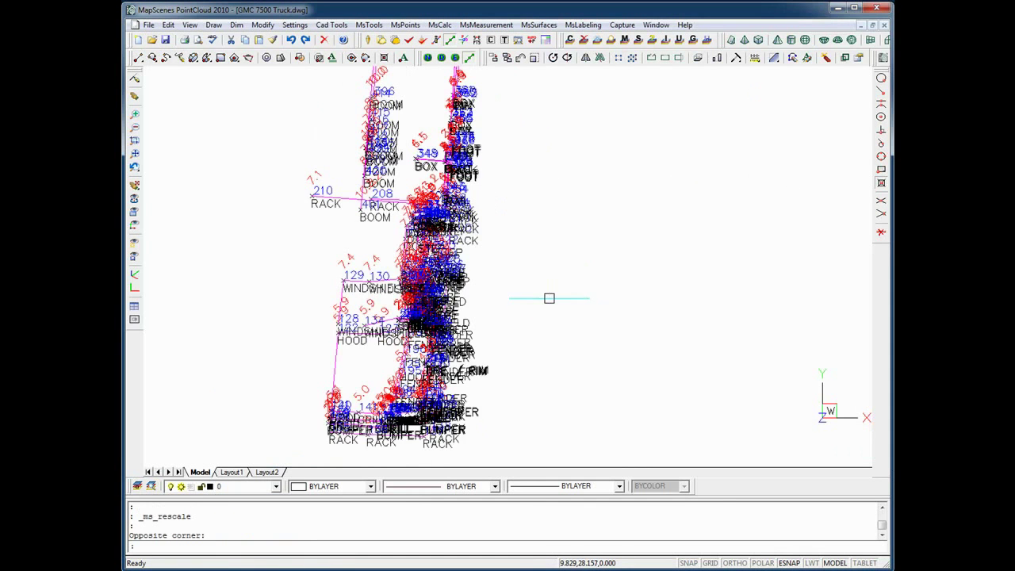
pyautogui.moveTo(548, 297); pyautogui.dragTo(560, 347, button='middle')
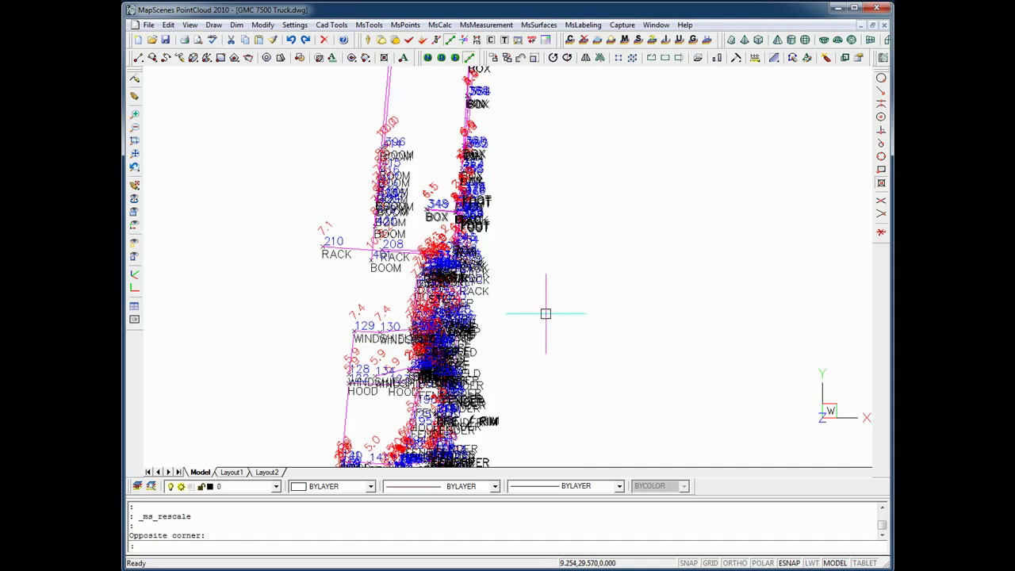
pyautogui.scroll(-3, 545, 314)
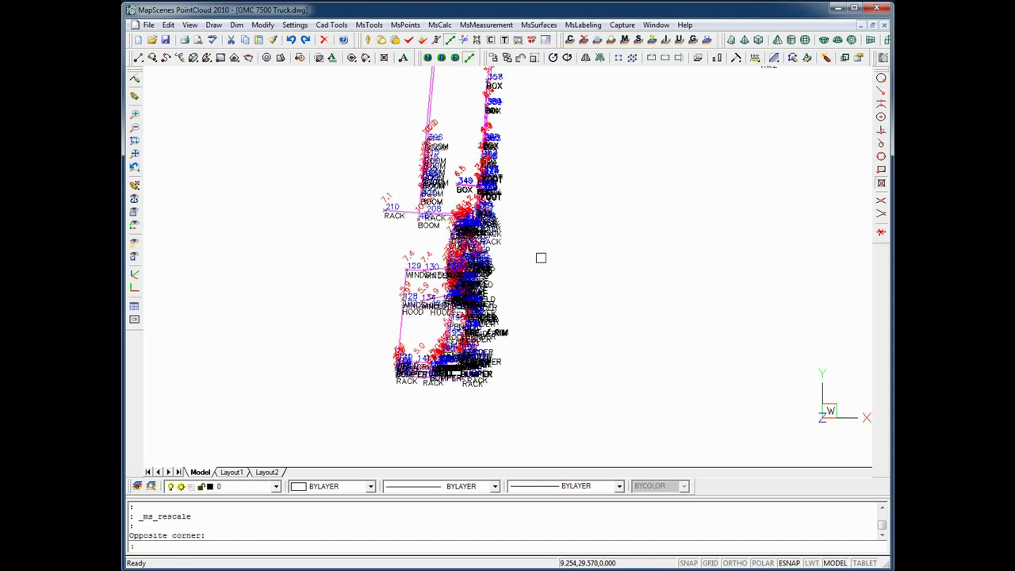
# Re-scale the truck drawing's text to 1" = .1 and check the label size at the FOOT points.
pyautogui.click(403, 26)
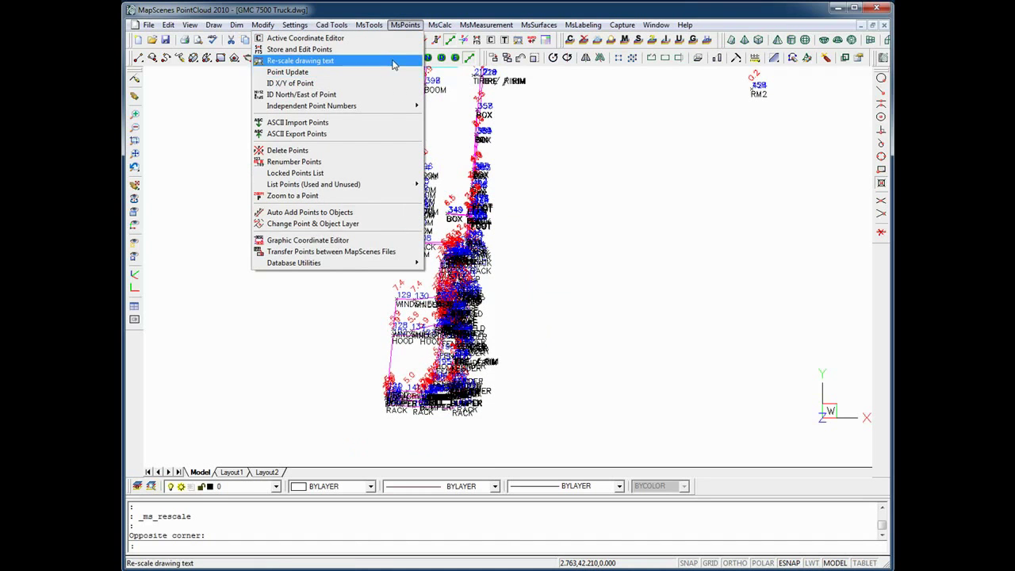
pyautogui.click(397, 61)
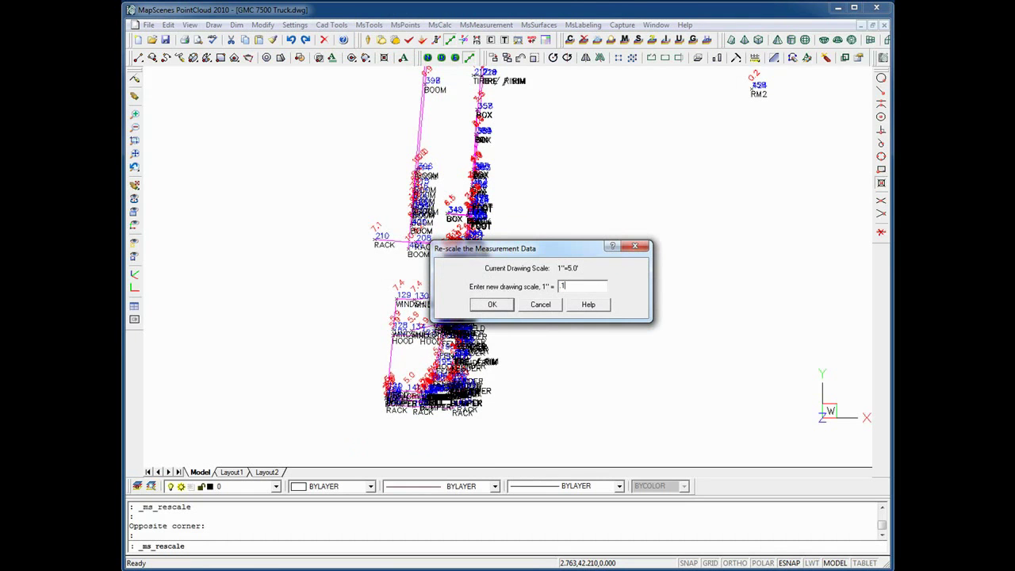
pyautogui.click(492, 305)
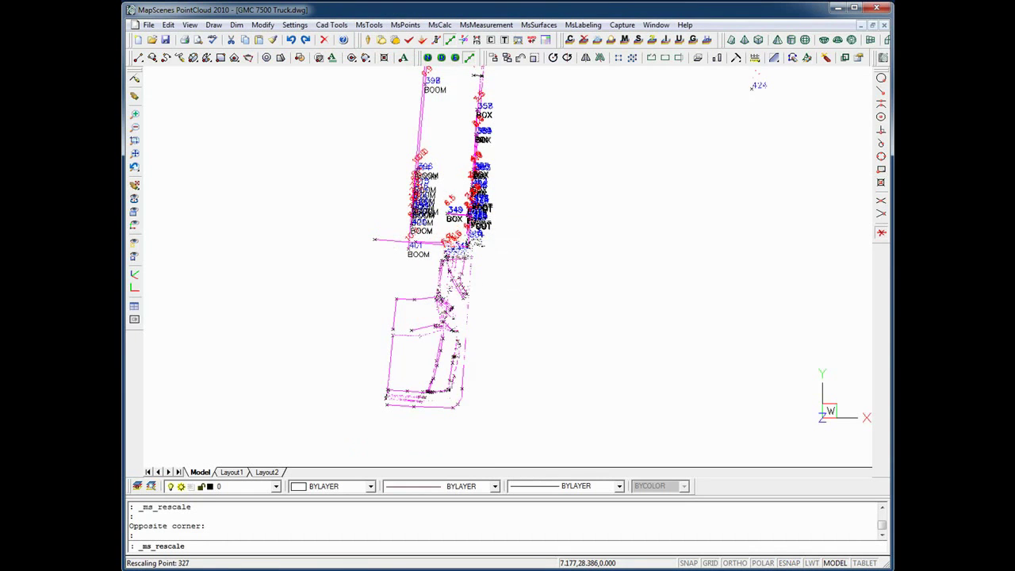
pyautogui.scroll(10, 471, 220)
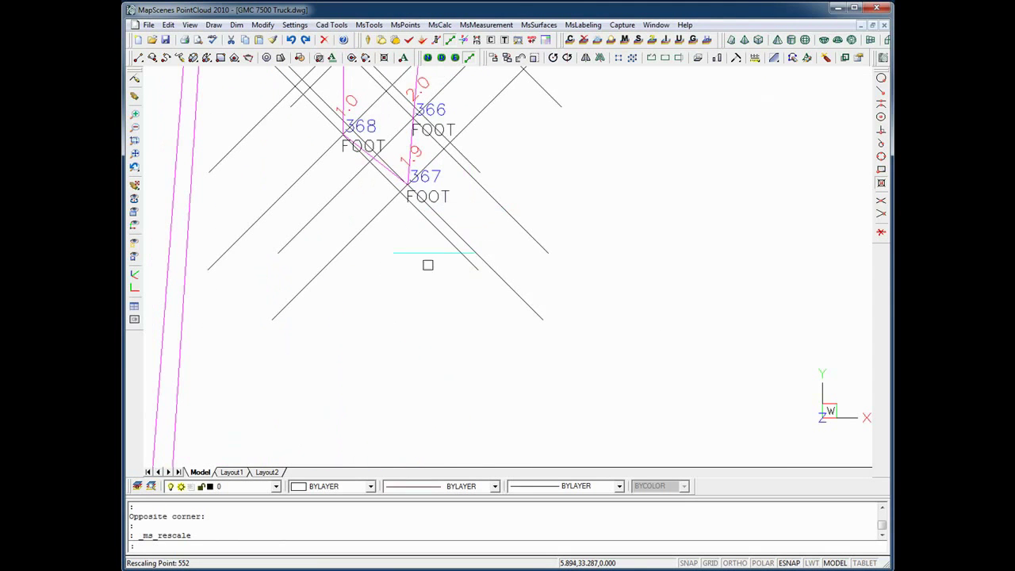
# Inspect the re-scaled point labels along the truck from the FOOT points to the RACK points, and return to the wider truck outline.
pyautogui.scroll(5, 428, 265)
pyautogui.scroll(-6, 542, 201)
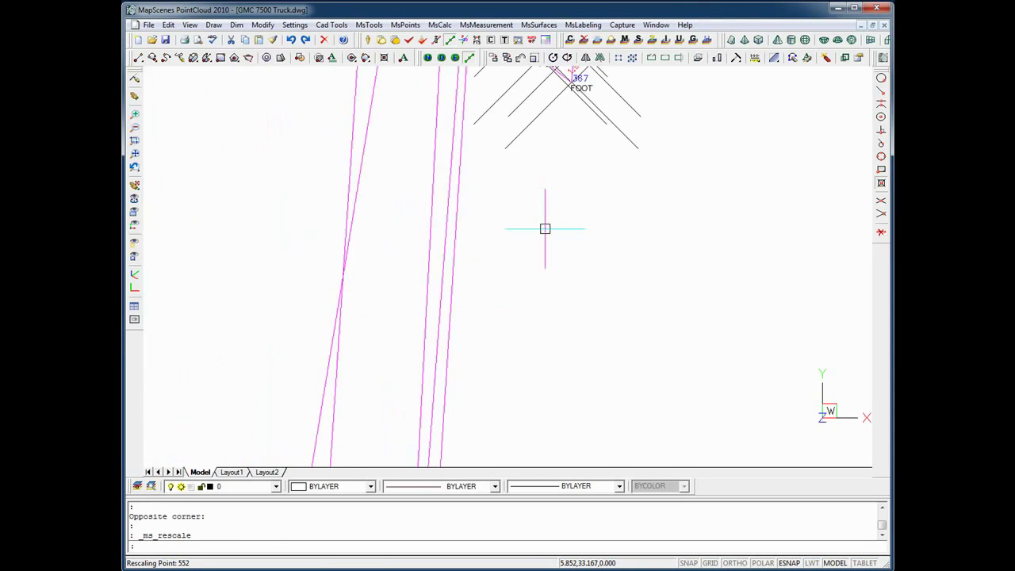
pyautogui.moveTo(568, 335); pyautogui.dragTo(573, 194, button='middle')
pyautogui.moveTo(555, 324); pyautogui.dragTo(579, 171, button='middle')
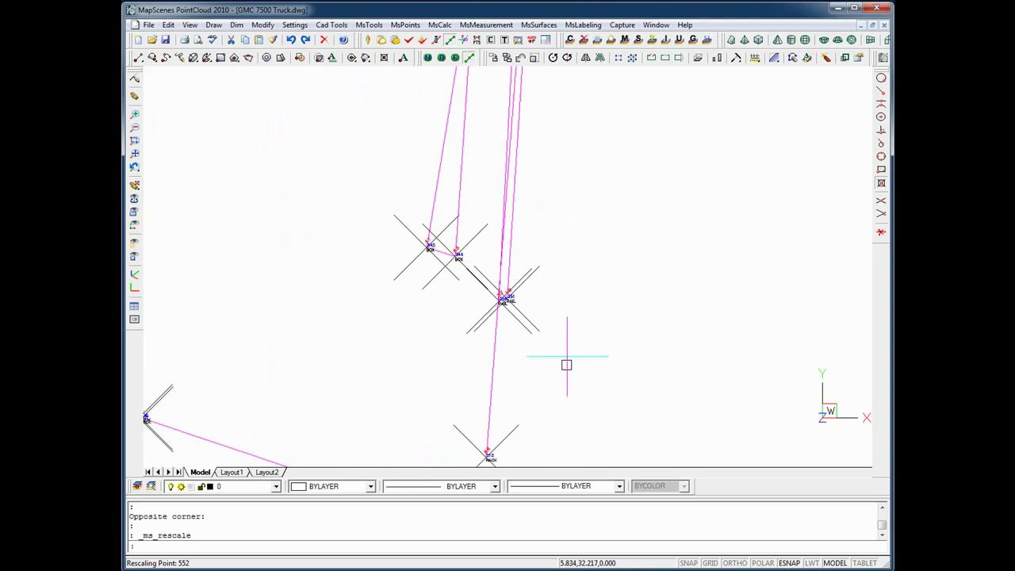
pyautogui.scroll(-3, 542, 294)
pyautogui.moveTo(617, 429); pyautogui.dragTo(615, 196, button='middle')
pyautogui.moveTo(644, 395); pyautogui.dragTo(622, 243, button='middle')
pyautogui.scroll(3, 574, 288)
pyautogui.scroll(4, 501, 252)
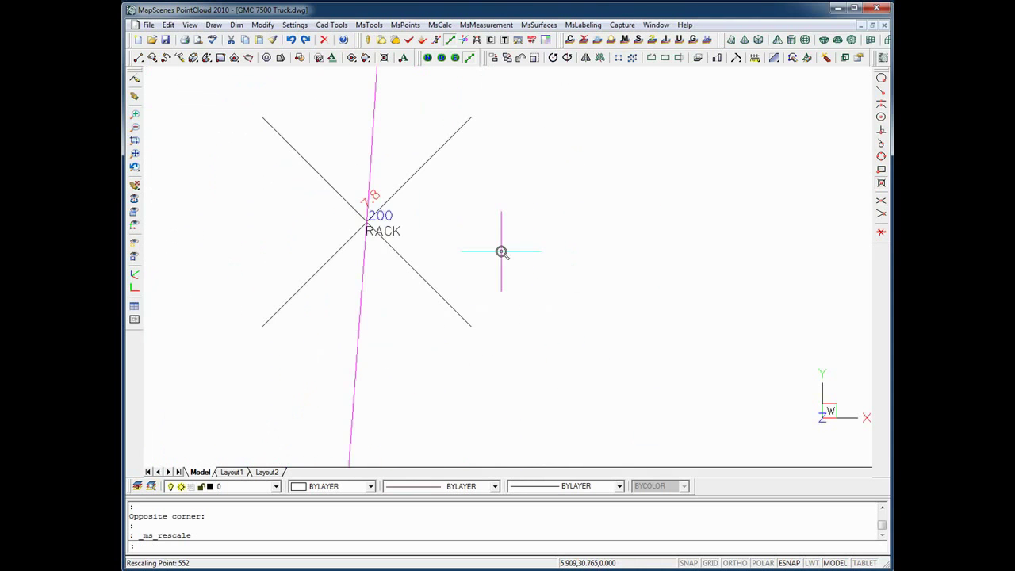
pyautogui.scroll(-6, 502, 252)
pyautogui.moveTo(555, 326)
pyautogui.mouseDown(button='middle')
pyautogui.moveTo(576, 331)
pyautogui.moveTo(567, 267)
pyautogui.mouseUp(button='middle')
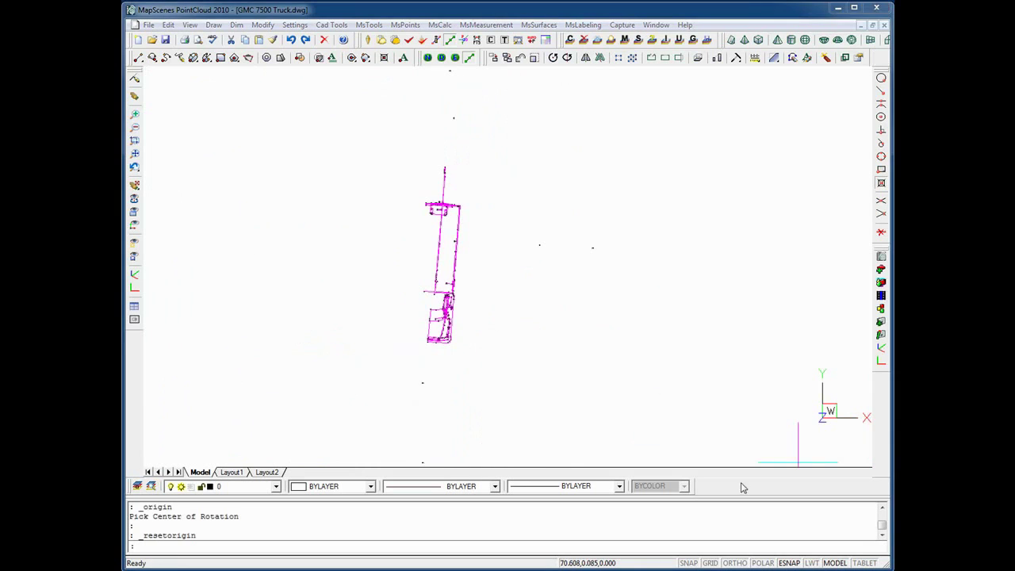
# Set the center of rotation on the truck body and orbit to a 3D side view of the cab, box and boom.
pyautogui.click(475, 320)
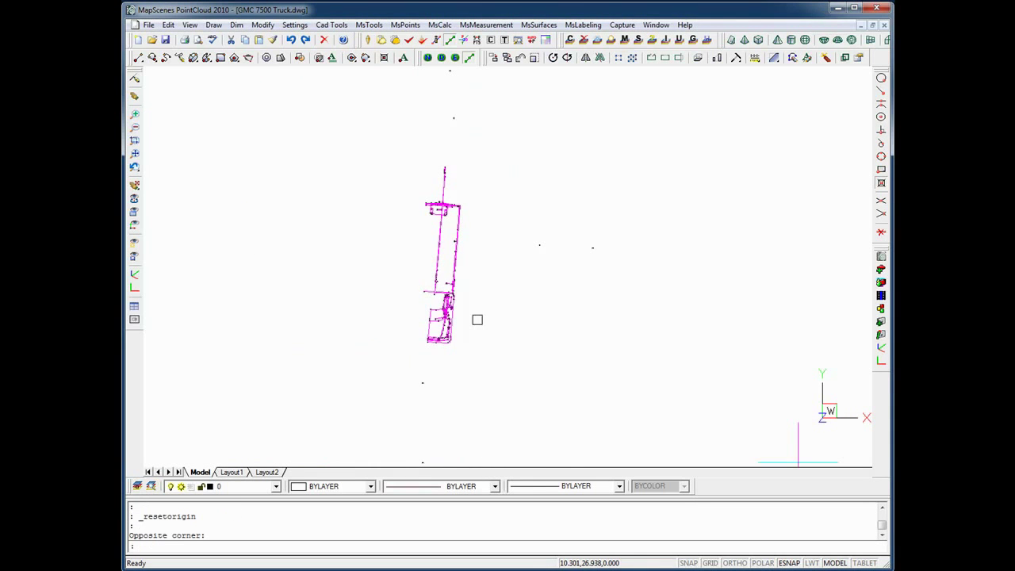
pyautogui.scroll(2, 473, 317)
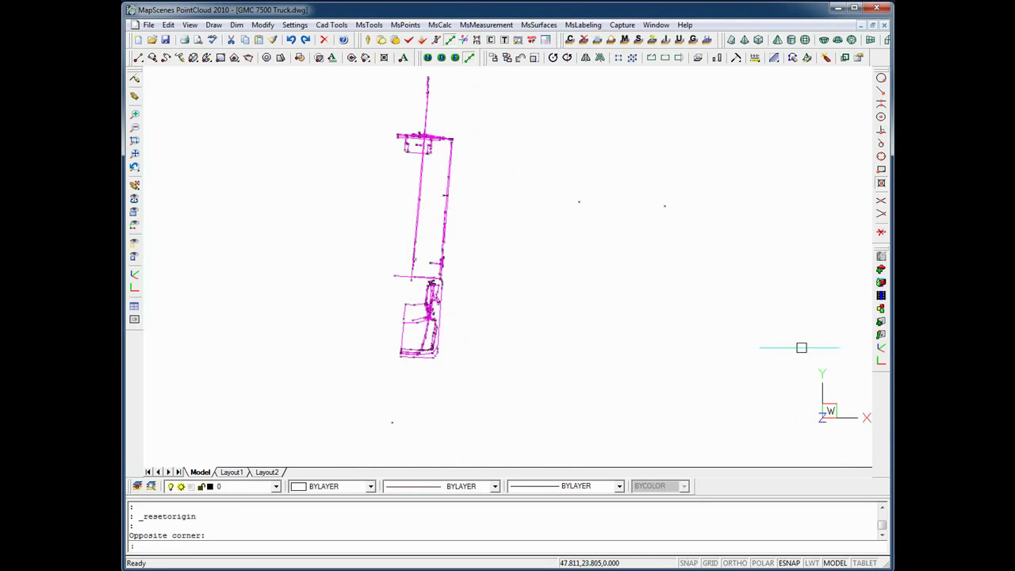
pyautogui.click(883, 352)
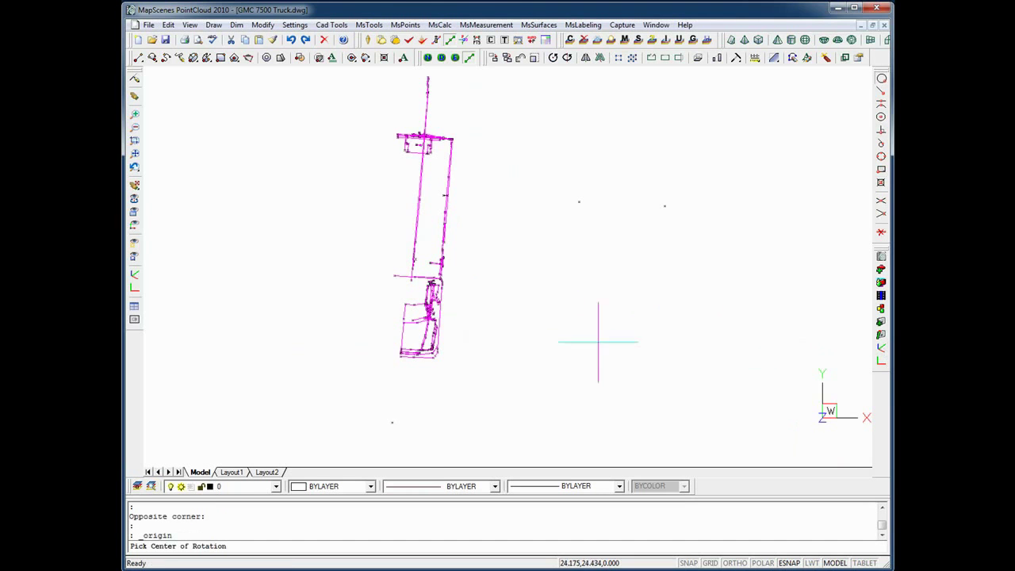
pyautogui.click(445, 231)
pyautogui.moveTo(551, 363); pyautogui.dragTo(585, 376)
pyautogui.scroll(3, 528, 323)
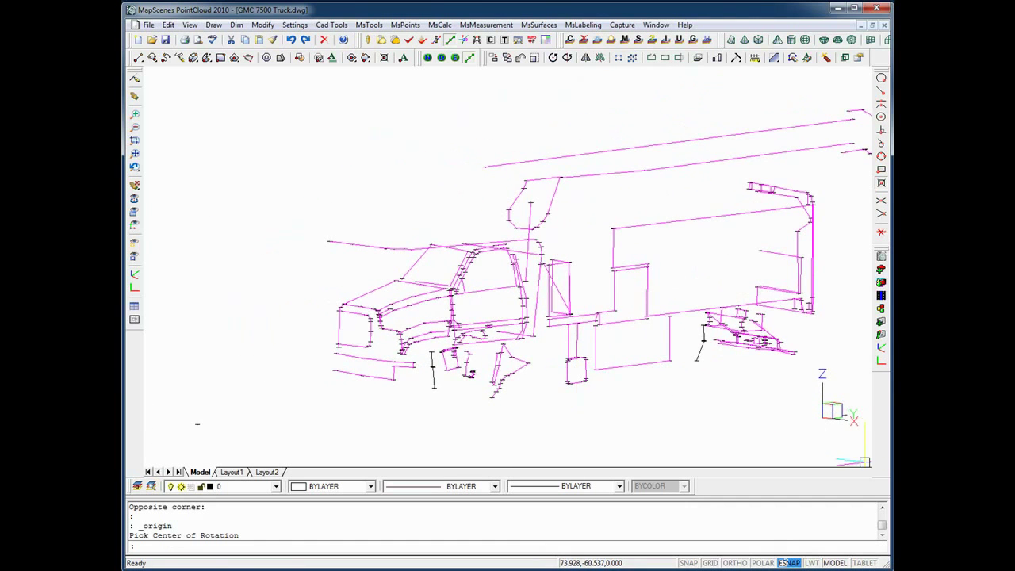
# Orbit the truck about a point on its lower body edge to examine the rear end, and reset the drawing to plan view.
pyautogui.click(881, 349)
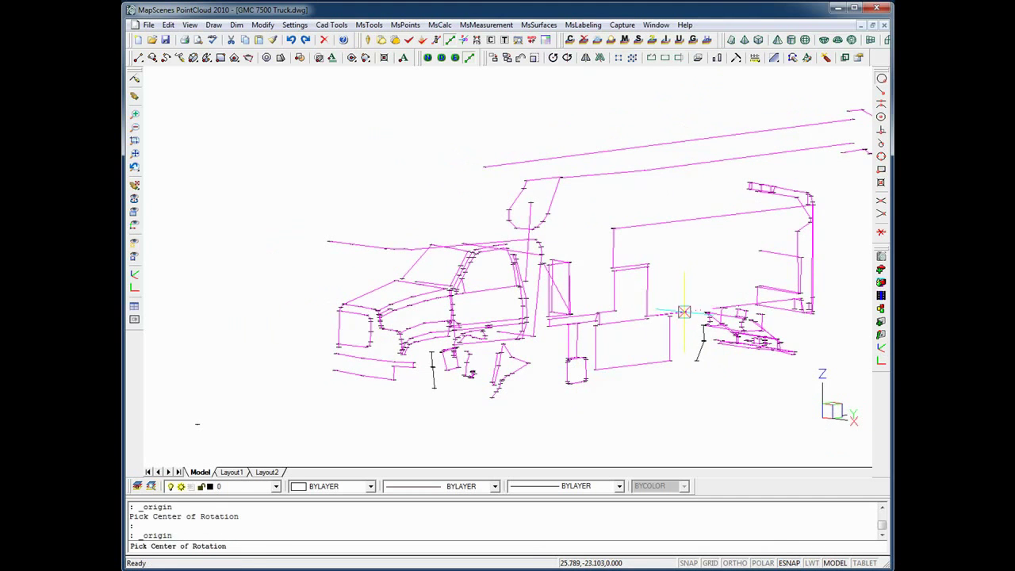
pyautogui.click(667, 321)
pyautogui.moveTo(665, 322)
pyautogui.mouseDown()
pyautogui.moveTo(618, 344)
pyautogui.moveTo(439, 346)
pyautogui.moveTo(444, 356)
pyautogui.moveTo(385, 364)
pyautogui.moveTo(428, 352)
pyautogui.moveTo(503, 387)
pyautogui.moveTo(558, 375)
pyautogui.moveTo(596, 387)
pyautogui.mouseUp()
pyautogui.scroll(2, 558, 377)
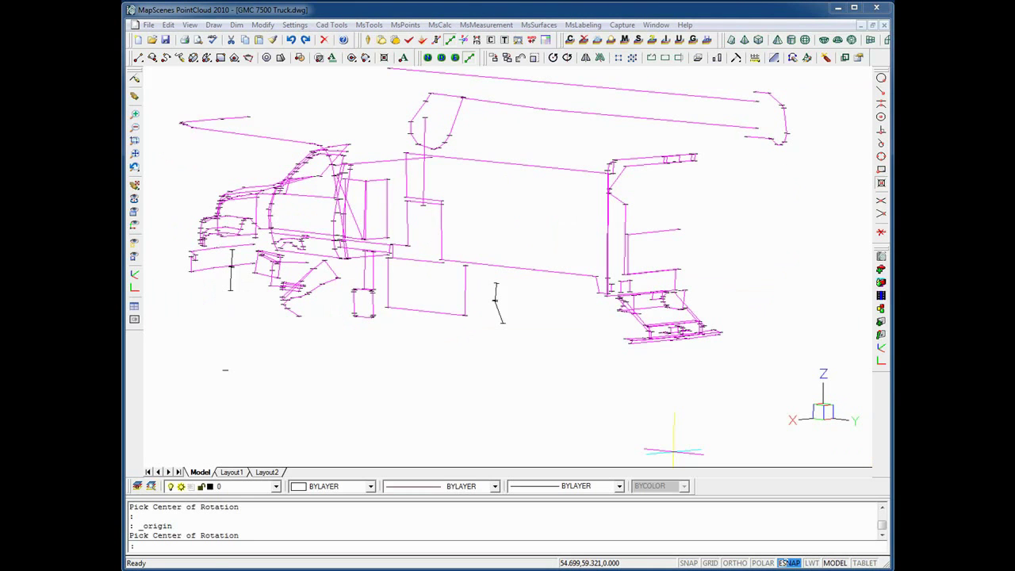
pyautogui.click(882, 365)
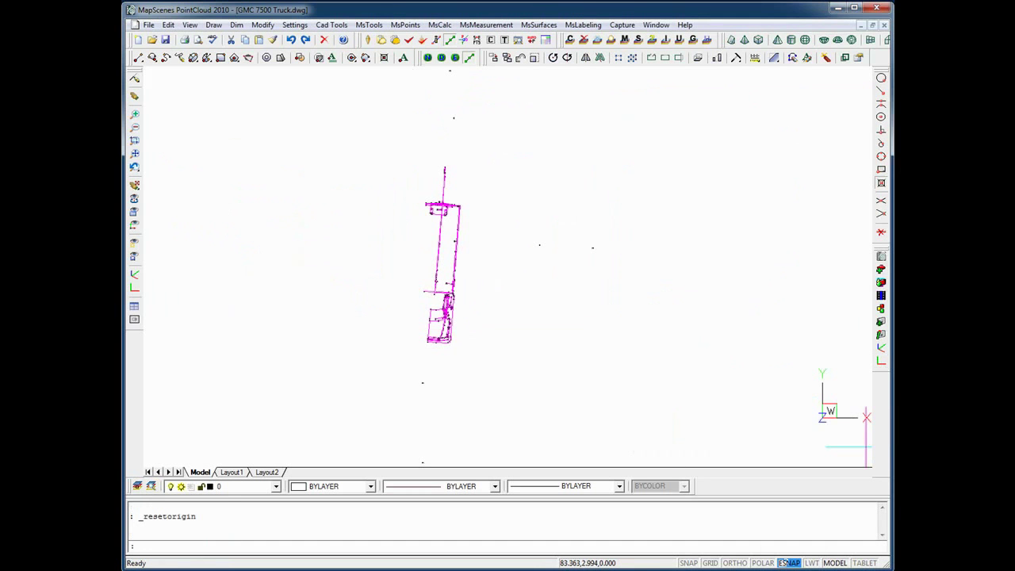